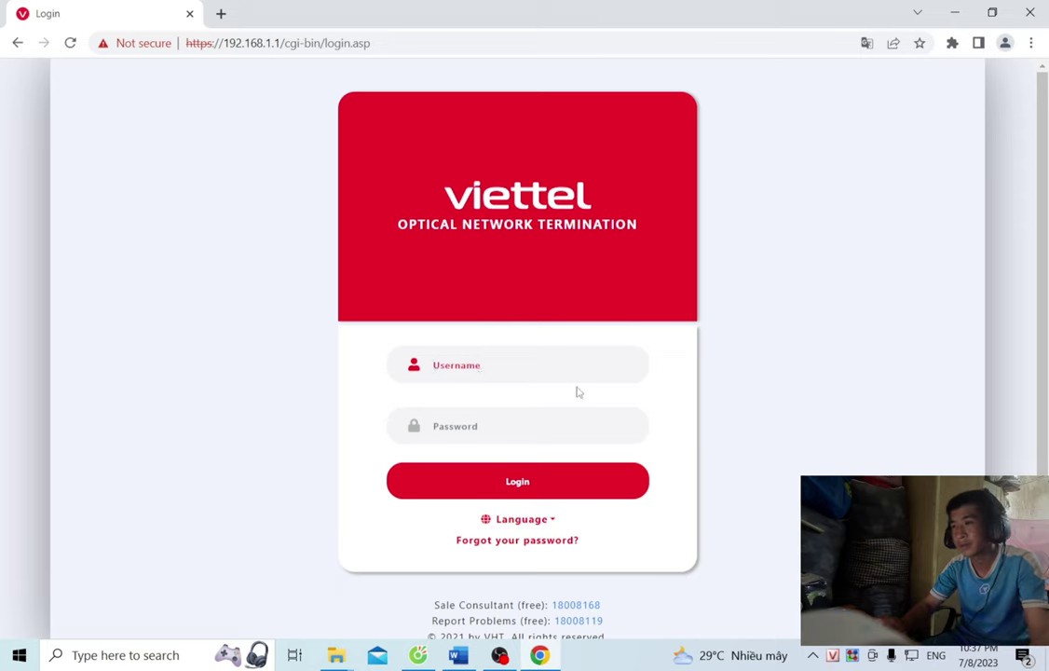
- Enter the admin username and the router-label password, then return to the Word notes
type("admin")
key("Tab")
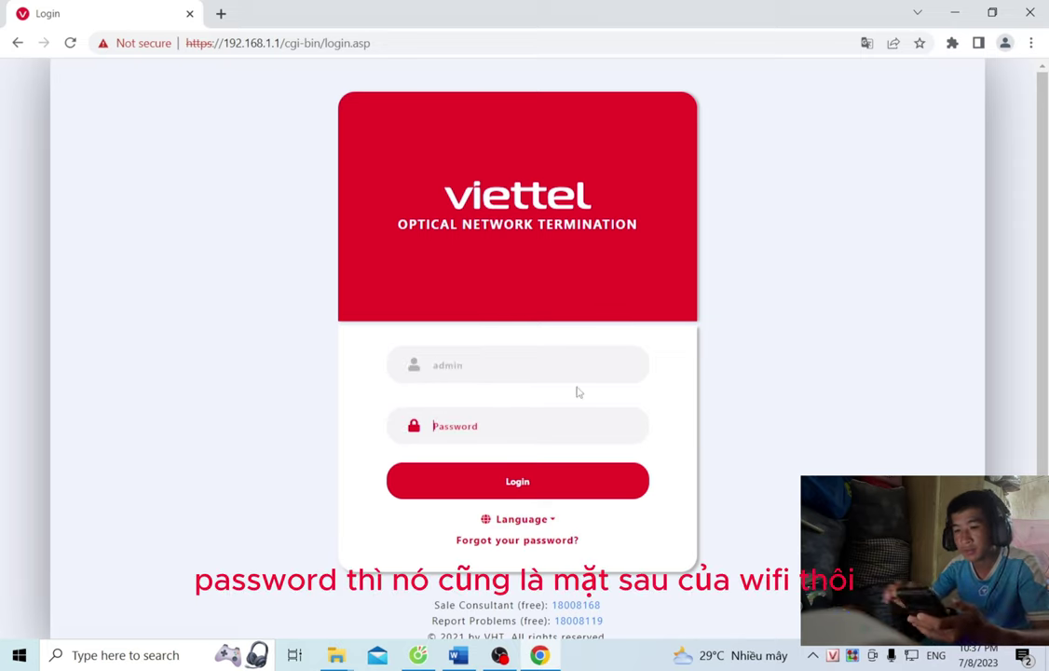
right_click(524, 424)
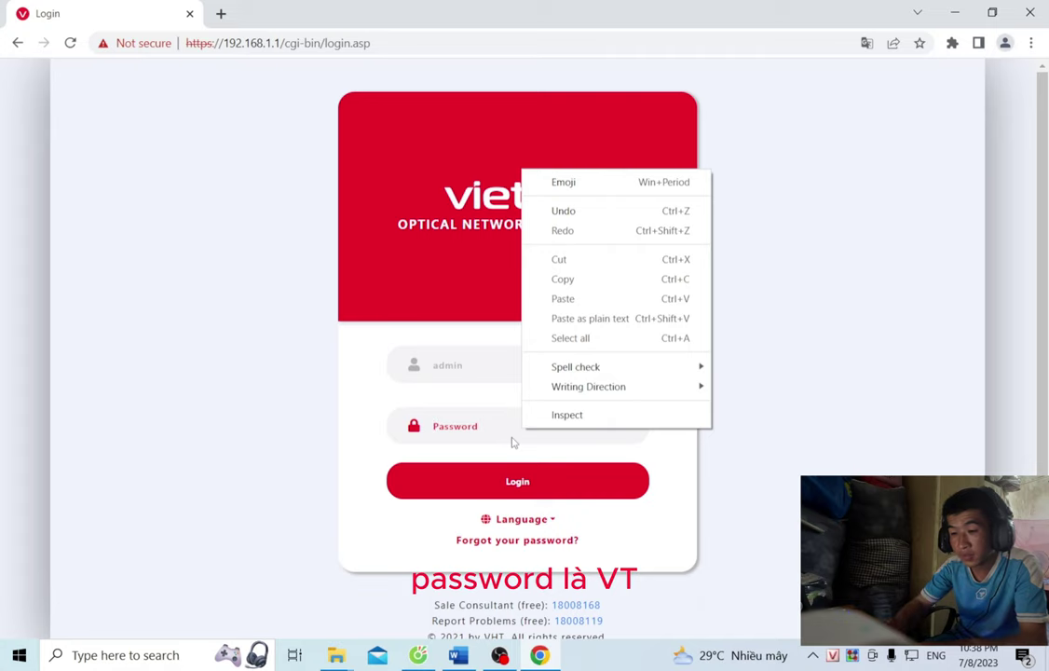
left_click(463, 438)
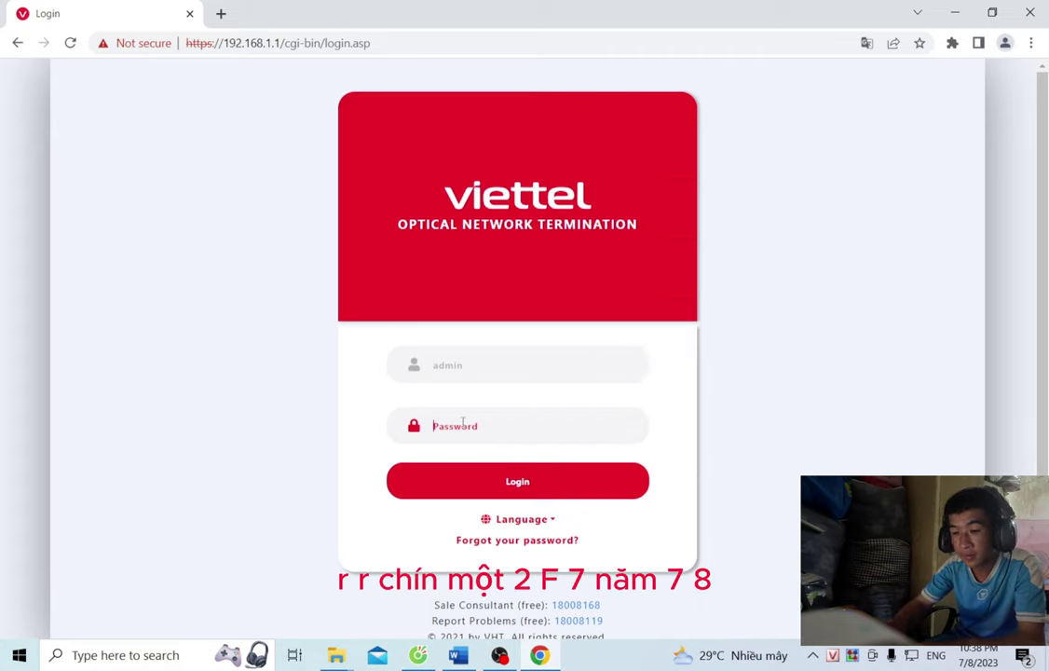
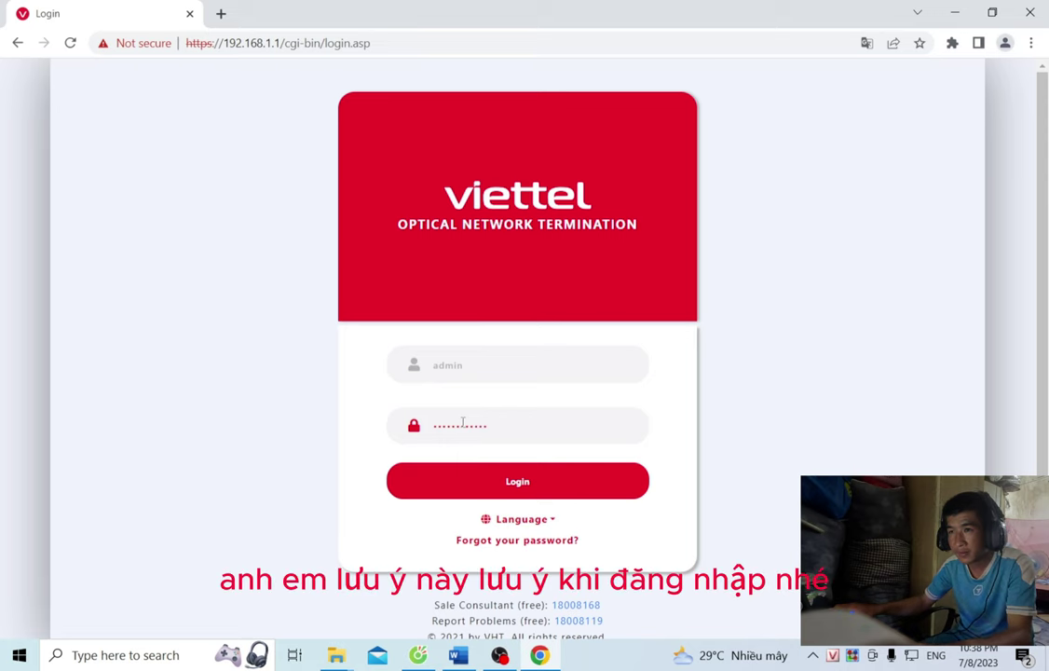
key("alt+Tab")
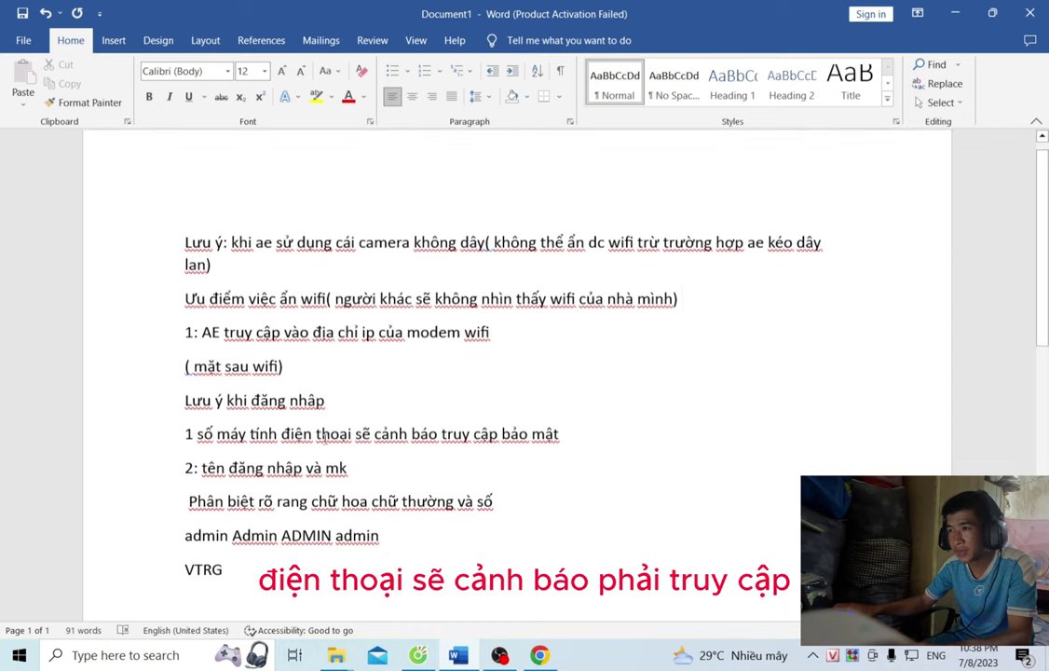
- Highlight the admin/Admin/ADMIN and VTRG examples in the notes to explain case sensitivity
scroll(233, 414, "down", 1)
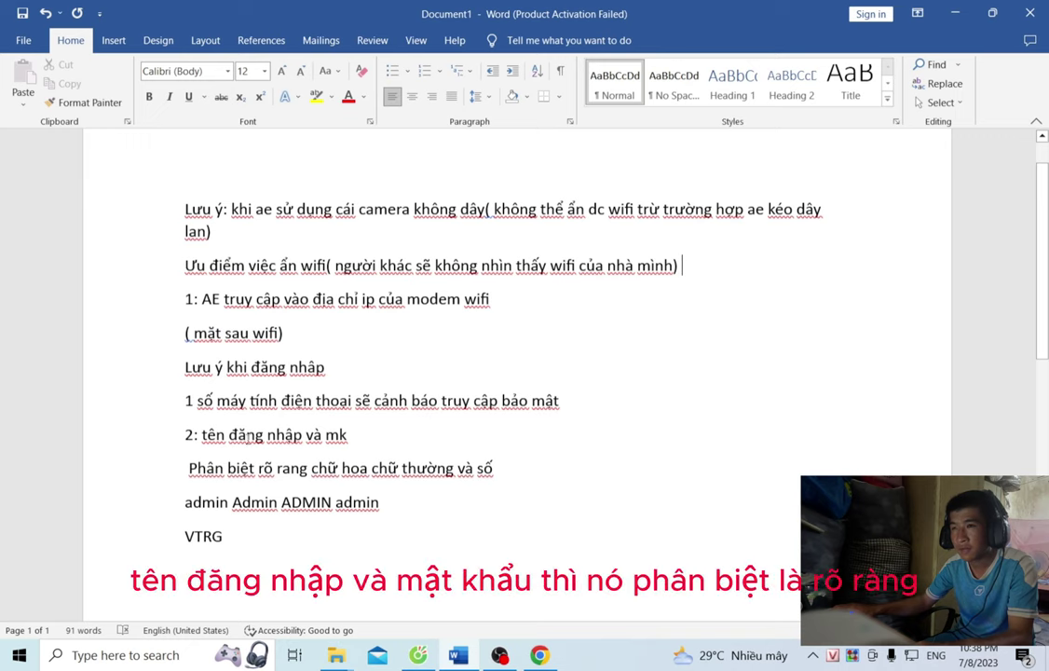
scroll(330, 454, "down", 1)
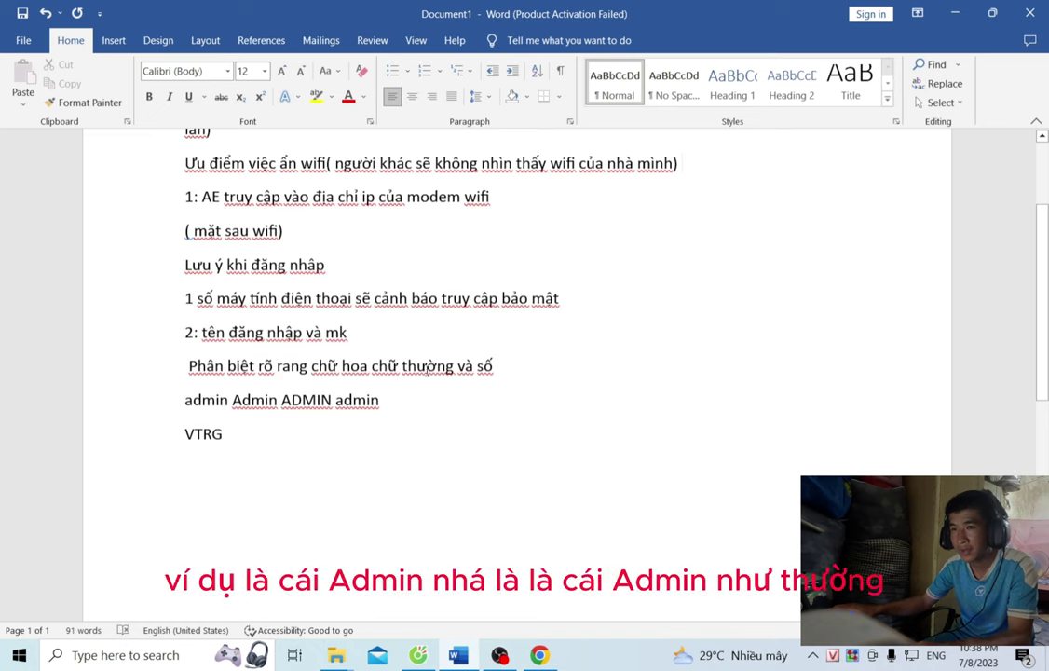
double_click(184, 400)
left_click(186, 399)
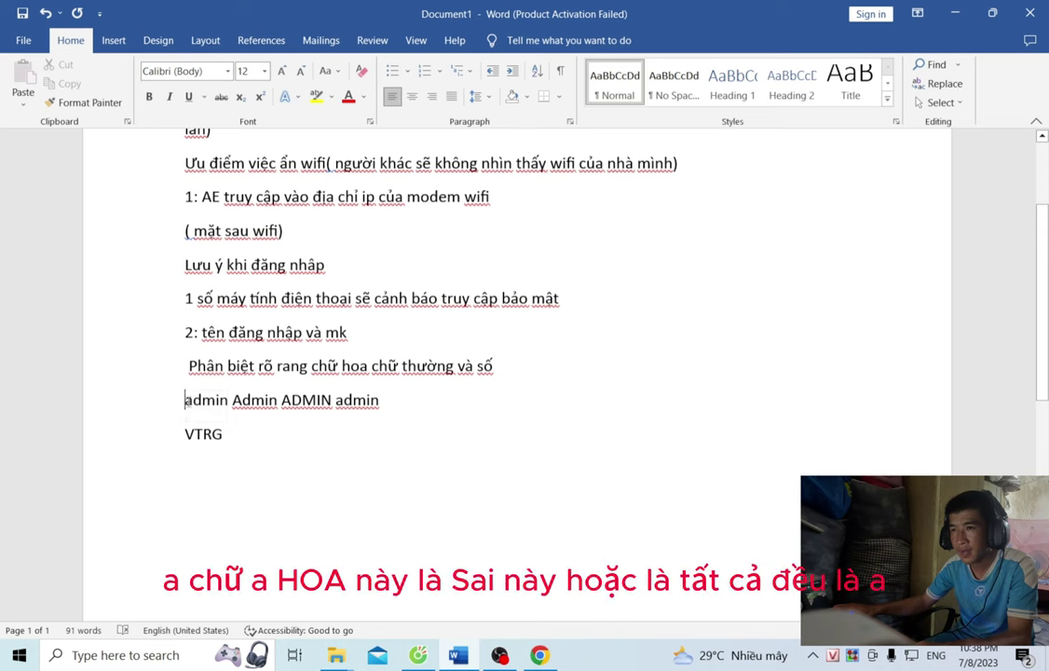
double_click(186, 399)
left_click(192, 400)
double_click(212, 399)
left_click_drag(232, 400, 333, 400)
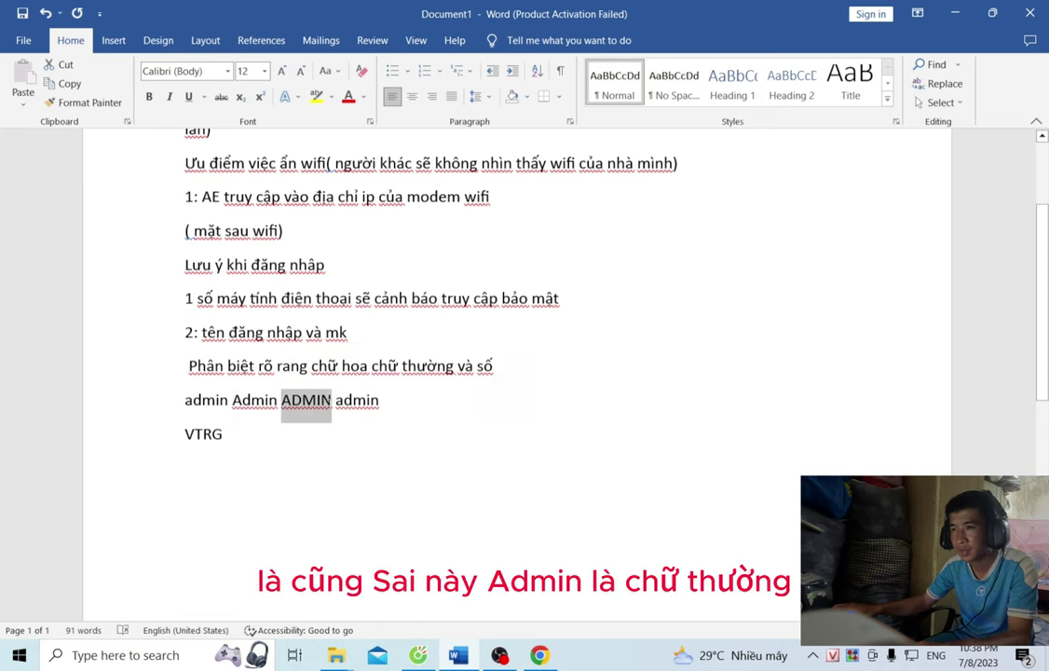
left_click(354, 400)
left_click_drag(336, 401, 379, 401)
left_click(292, 433)
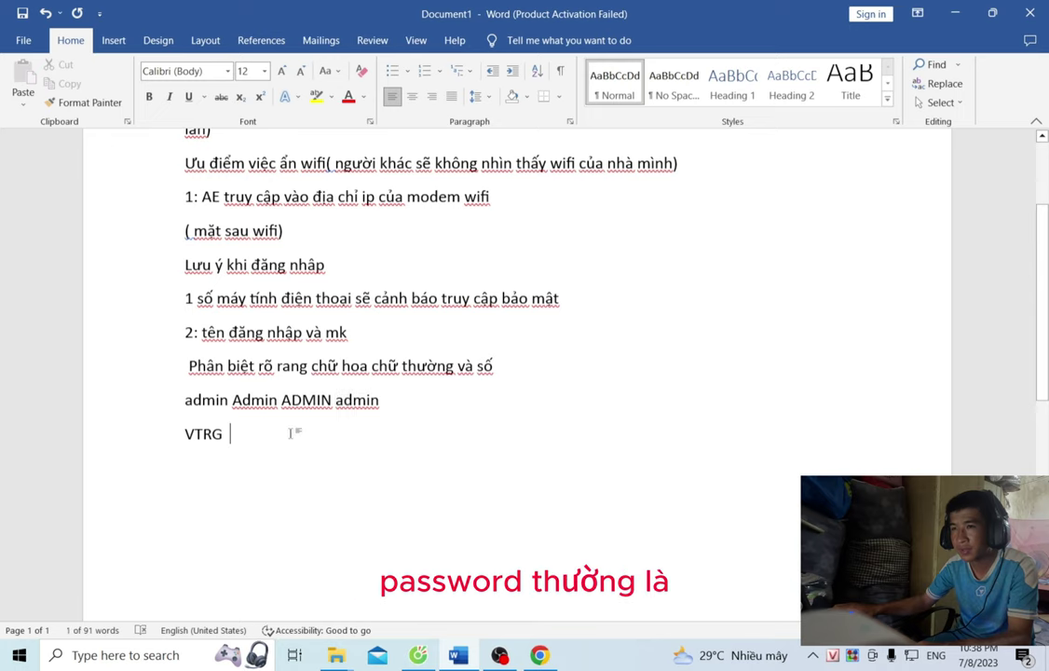
left_click_drag(183, 433, 239, 433)
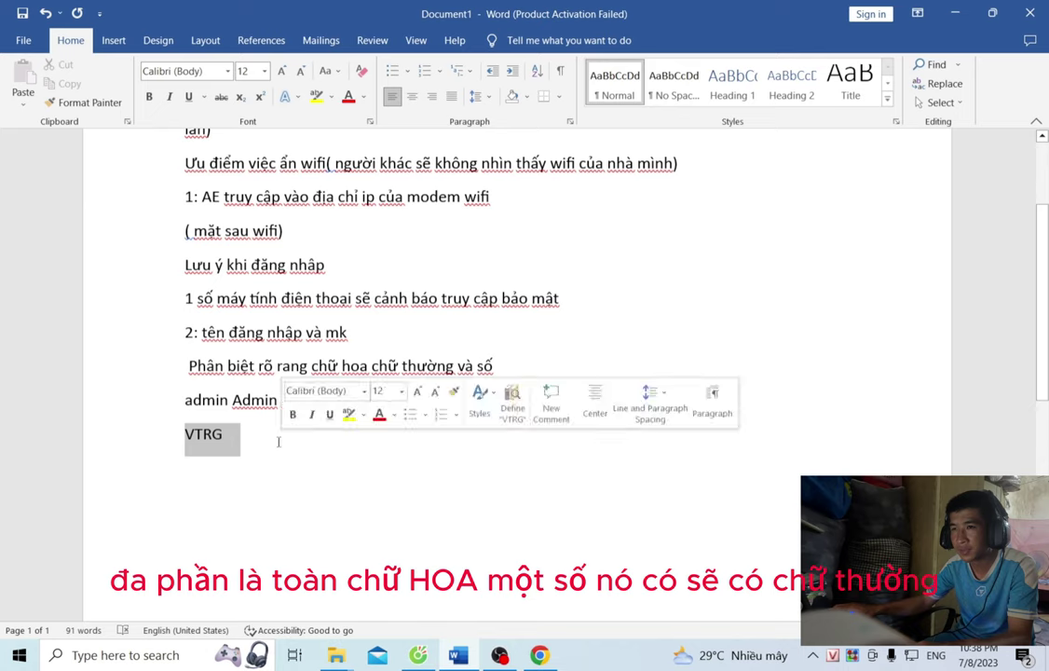
left_click(236, 439)
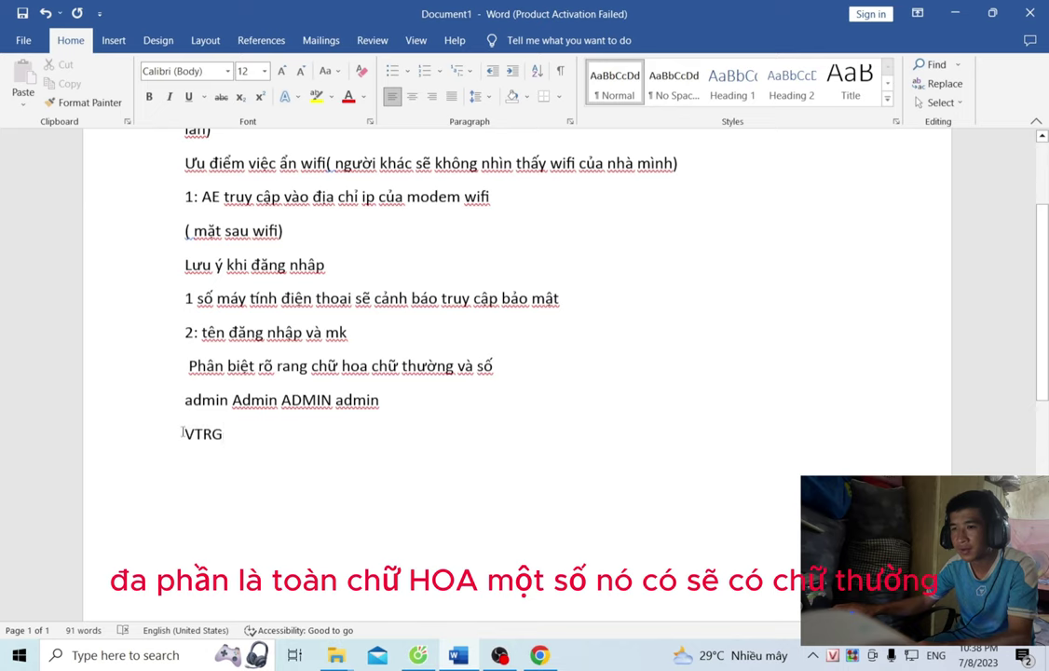
left_click_drag(185, 434, 262, 440)
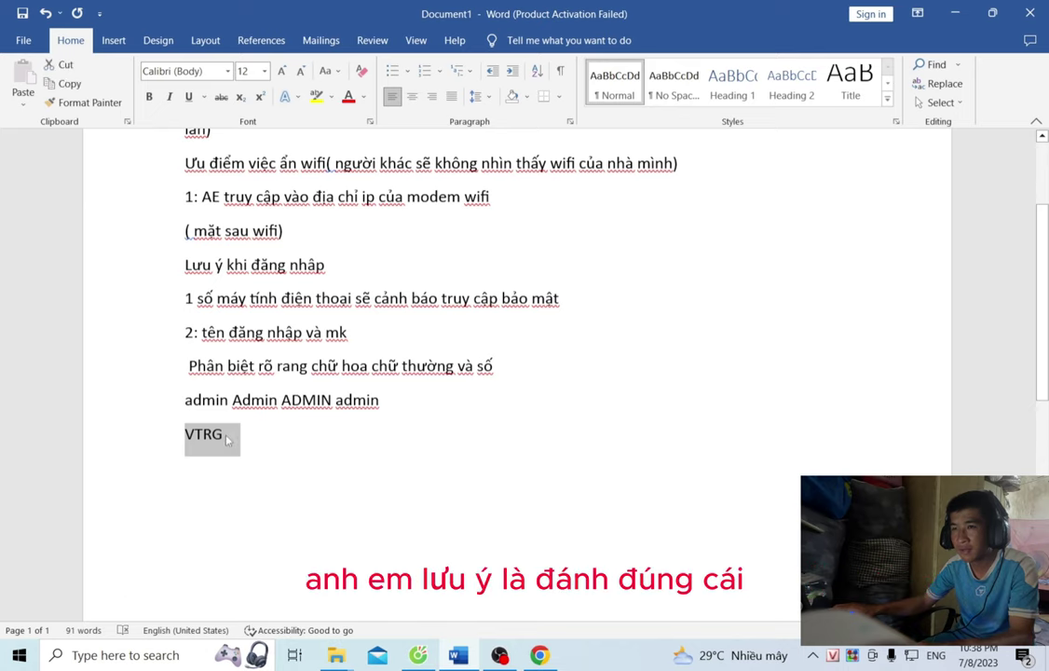
key("Right")
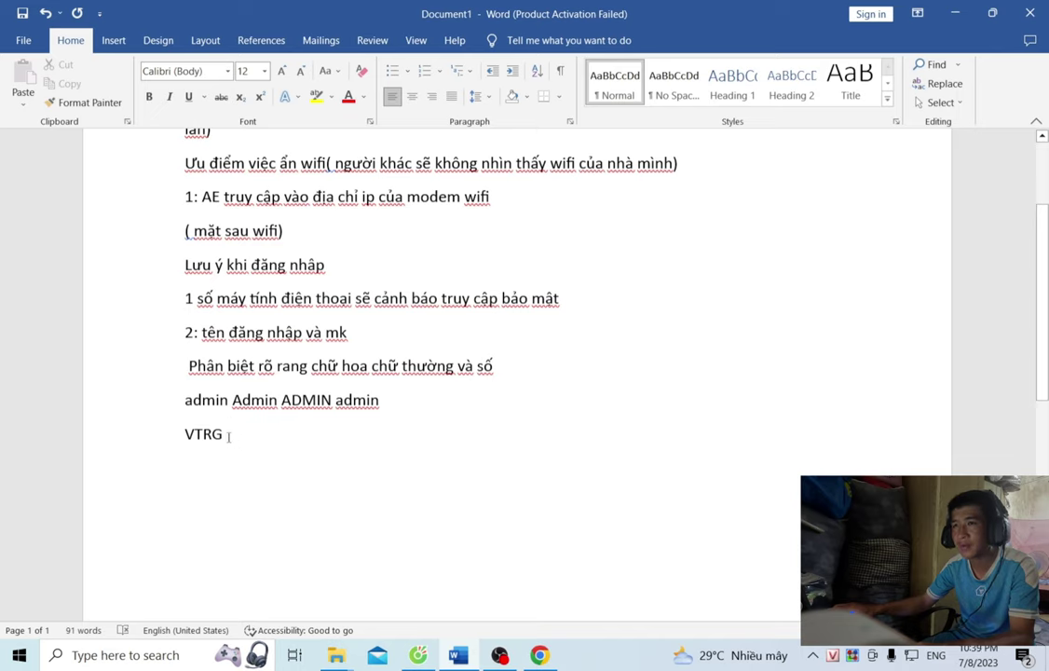
left_click_drag(183, 433, 235, 435)
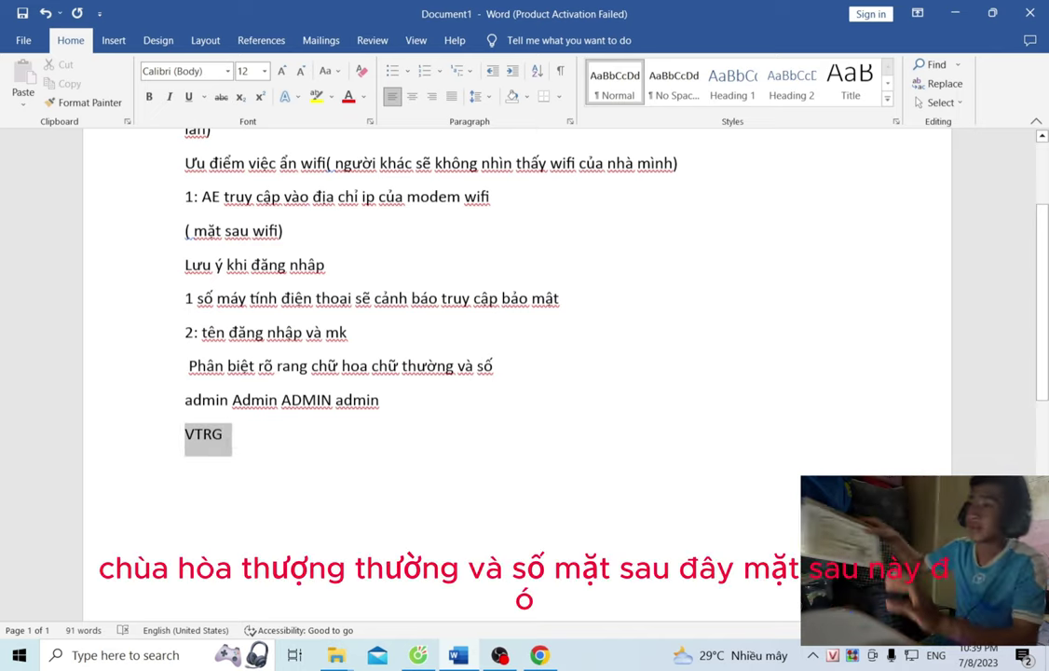
left_click_drag(236, 443, 241, 439)
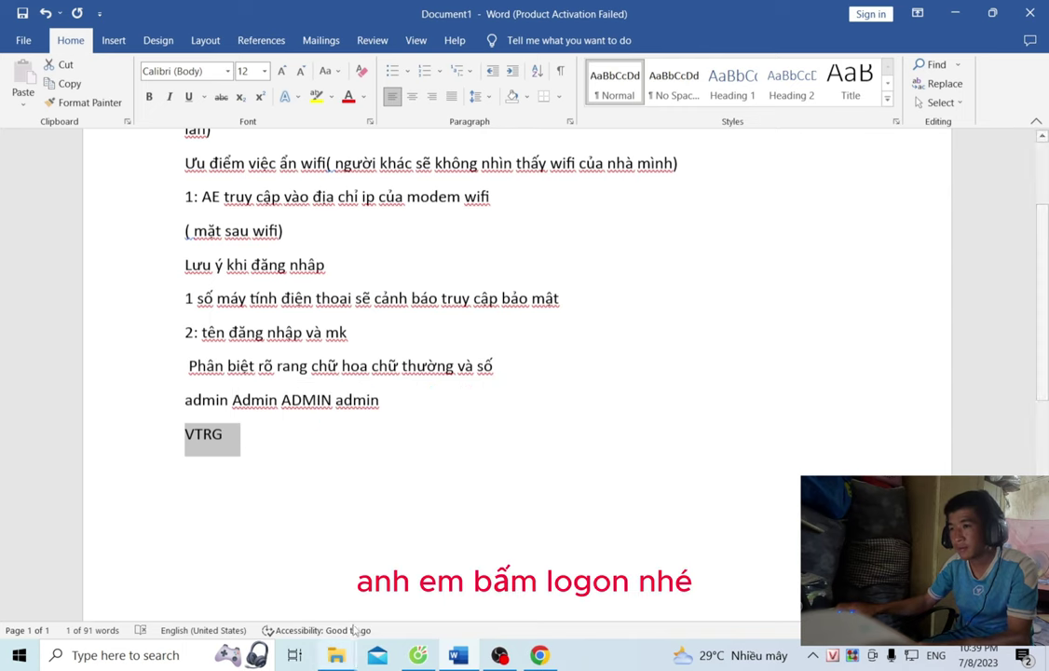
- Return to the router login page in Chrome and log in
left_click(418, 655)
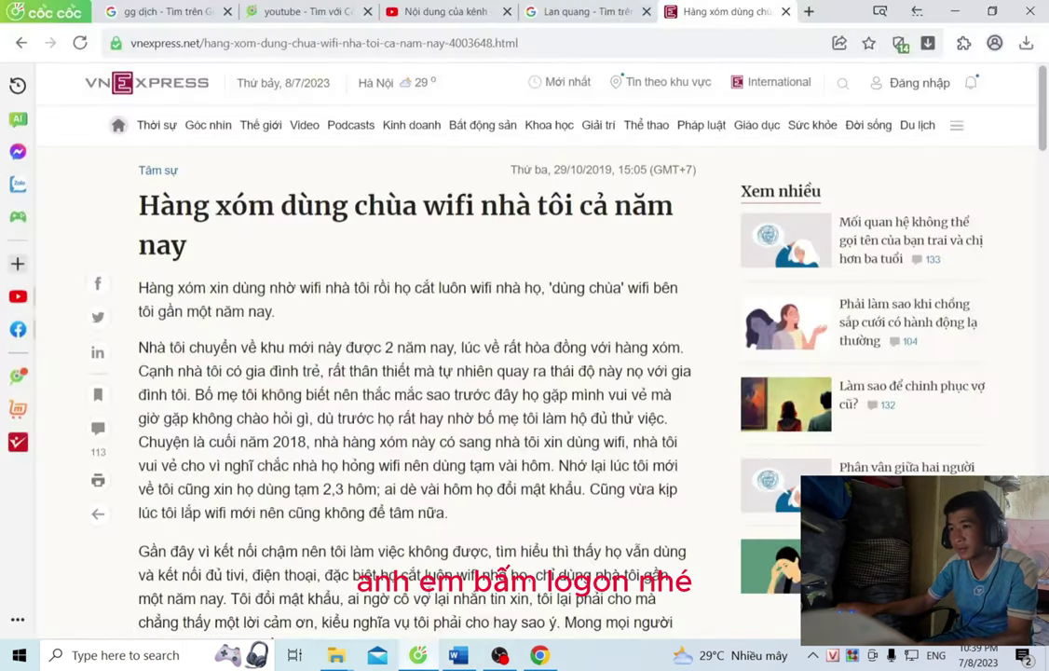
left_click(540, 655)
left_click(530, 483)
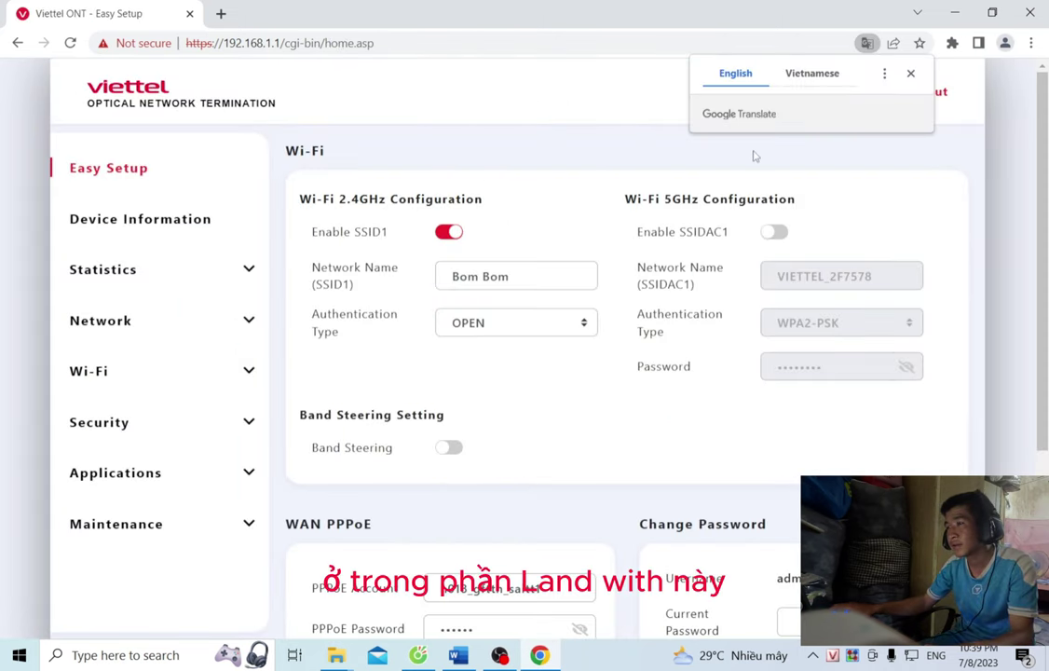
- Dismiss the translate prompt, switch the interface to Tiếng Việt, and expand the Wi-Fi section
left_click(910, 72)
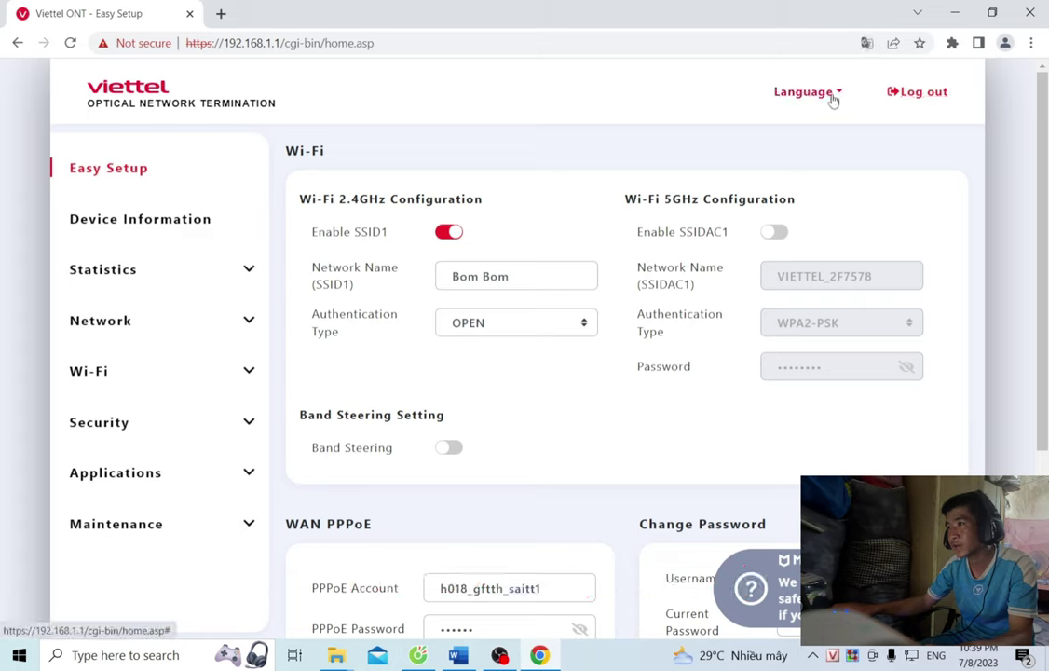
left_click(824, 97)
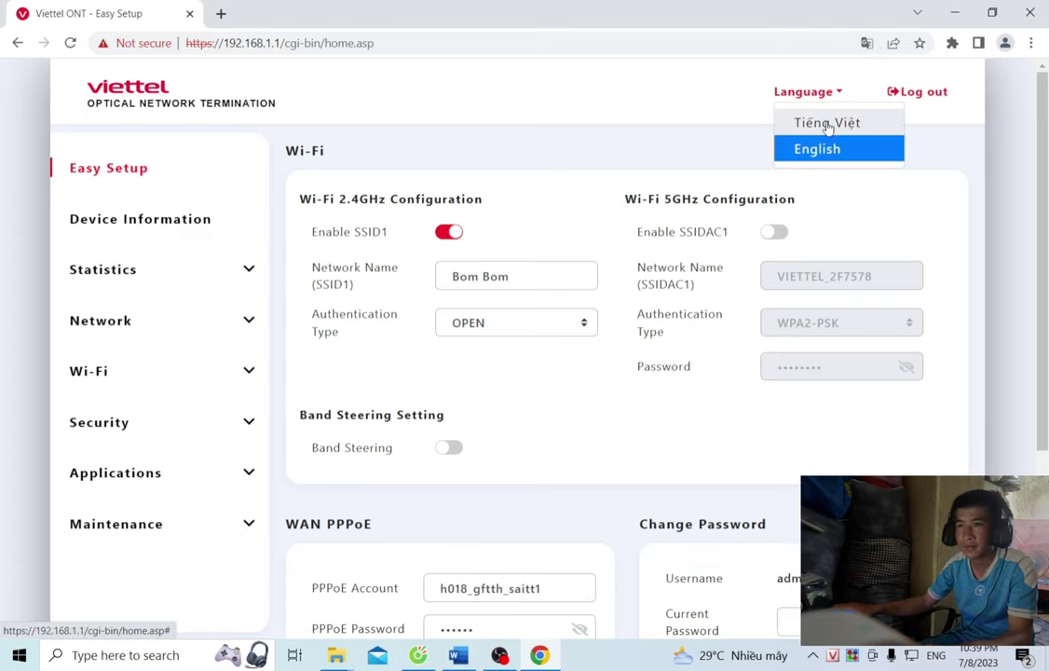
left_click(828, 125)
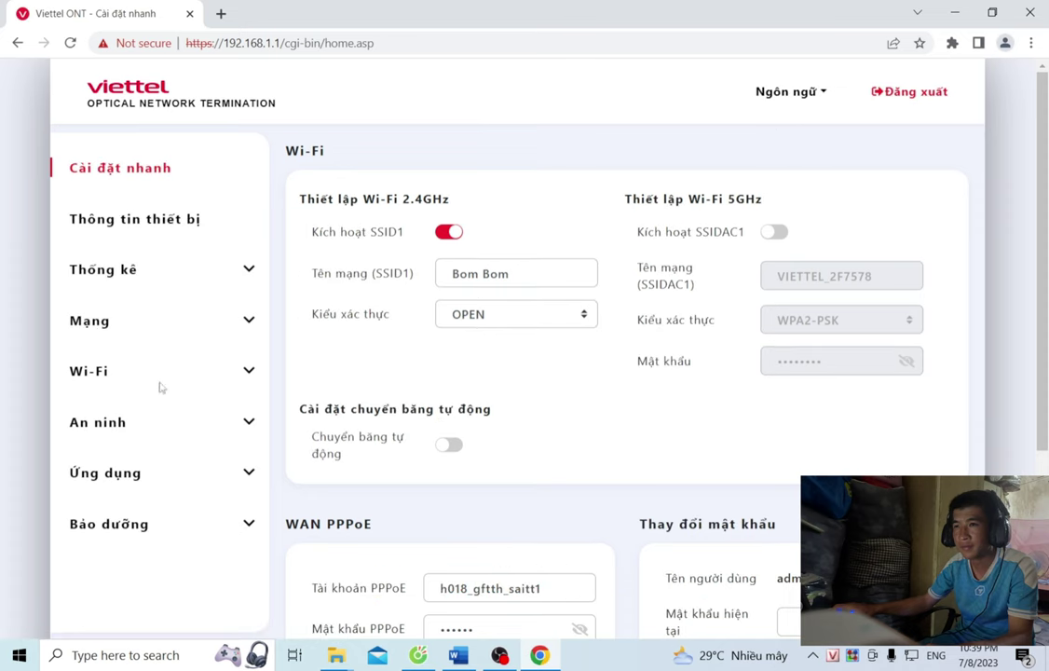
left_click(103, 372)
- Open the Wi-Fi 2.4GHz configuration page and switch the interface language to English
left_click(93, 406)
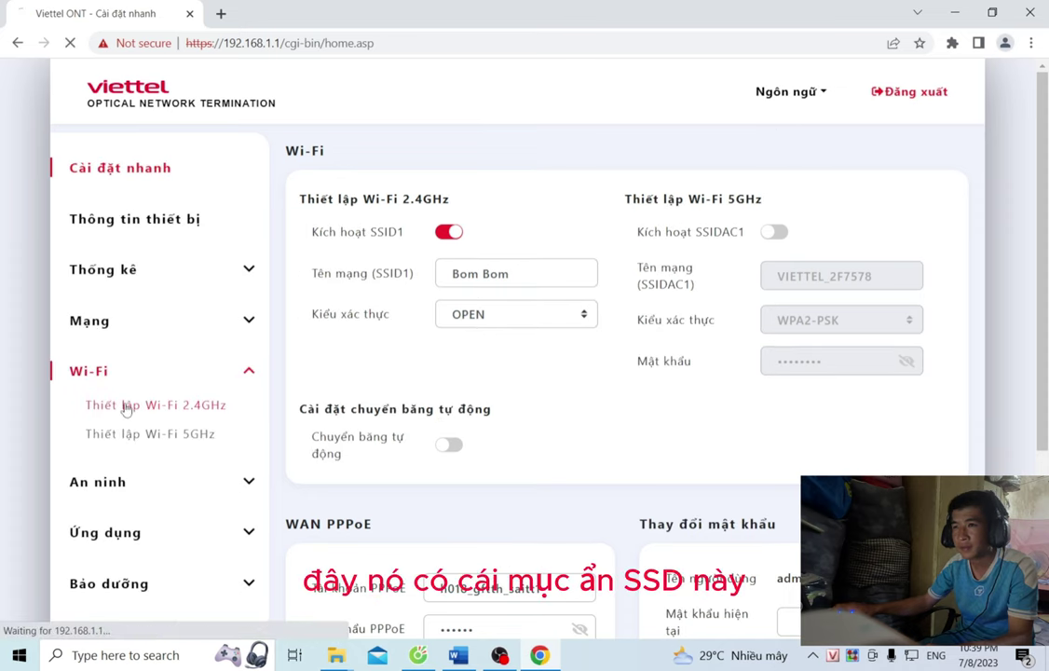
scroll(323, 449, "down", 3)
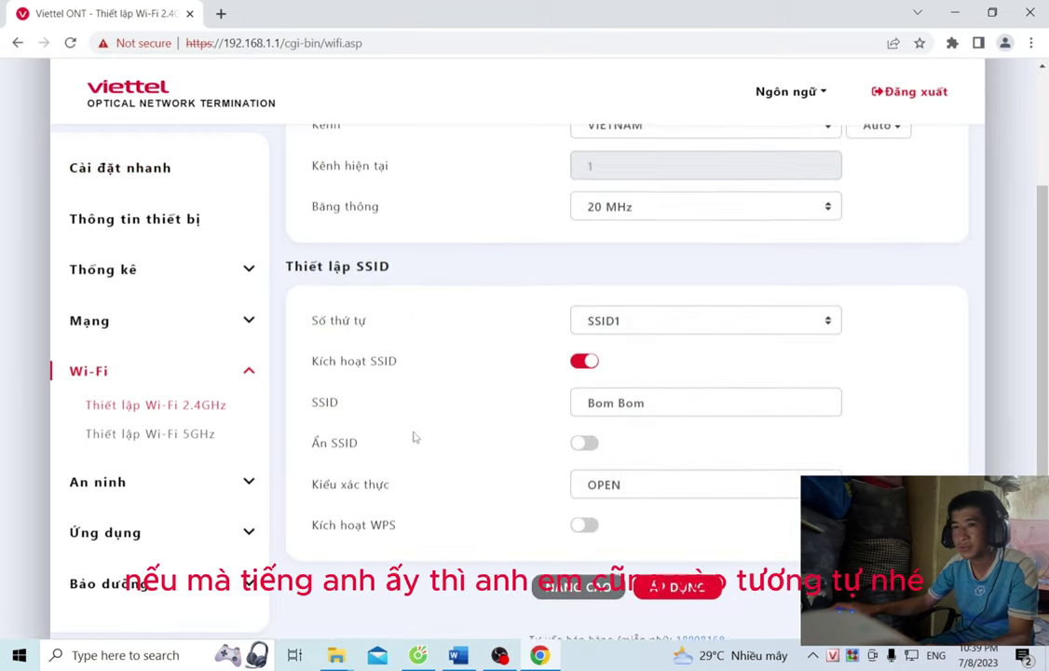
scroll(412, 436, "up", 3)
left_click(820, 99)
left_click(802, 153)
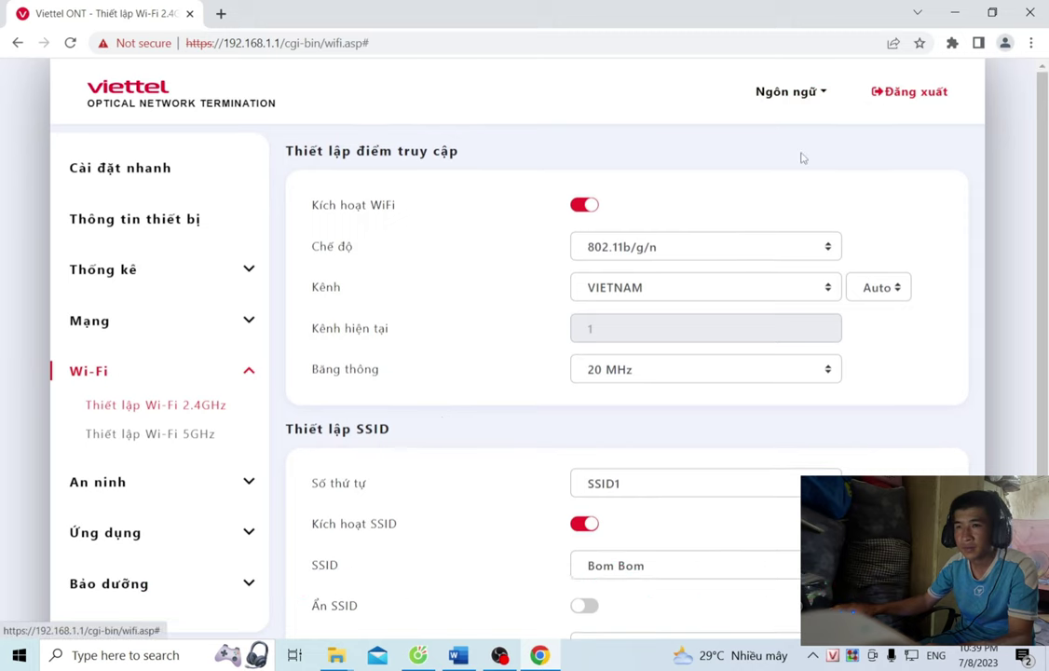
- Dismiss the translate prompt and switch Enable Wireless off for 2.4GHz
scroll(354, 429, "down", 2)
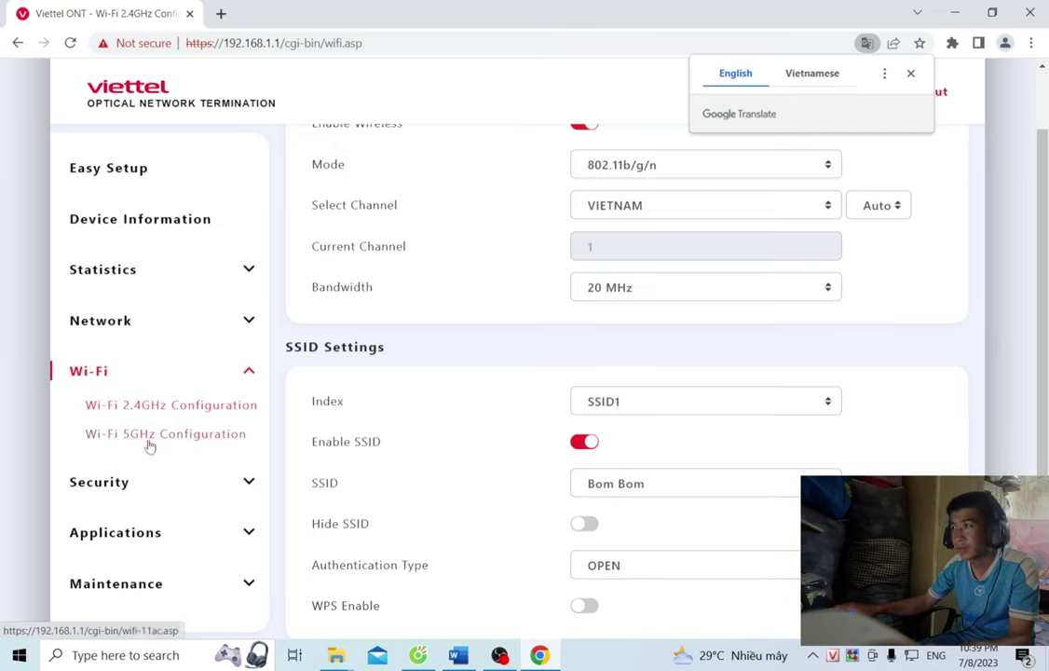
scroll(385, 396, "up", 1)
scroll(384, 396, "up", 2)
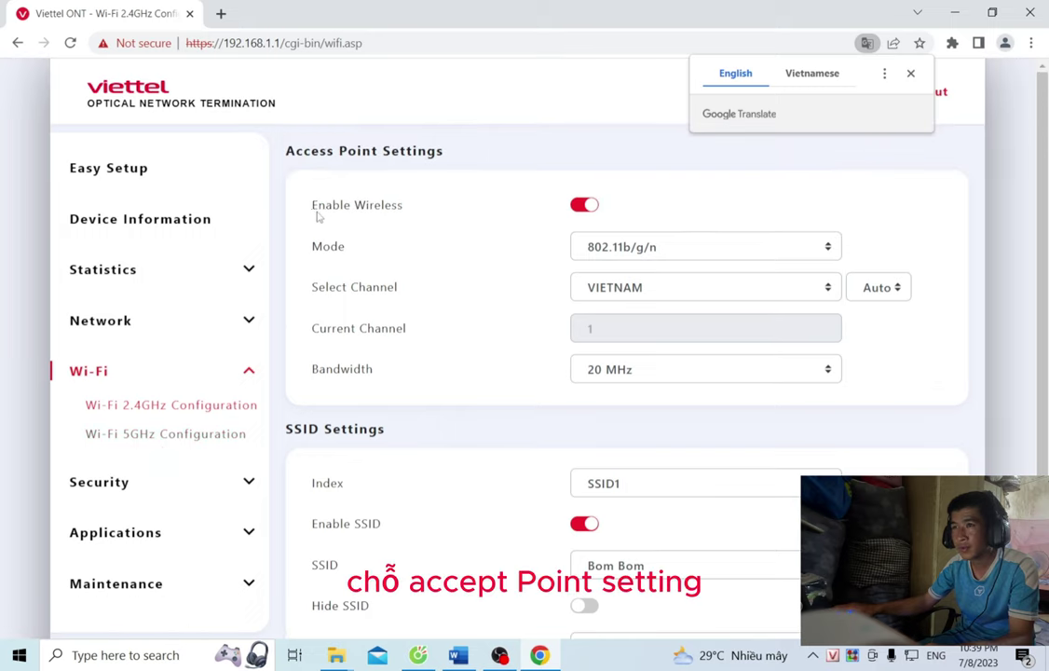
left_click(736, 74)
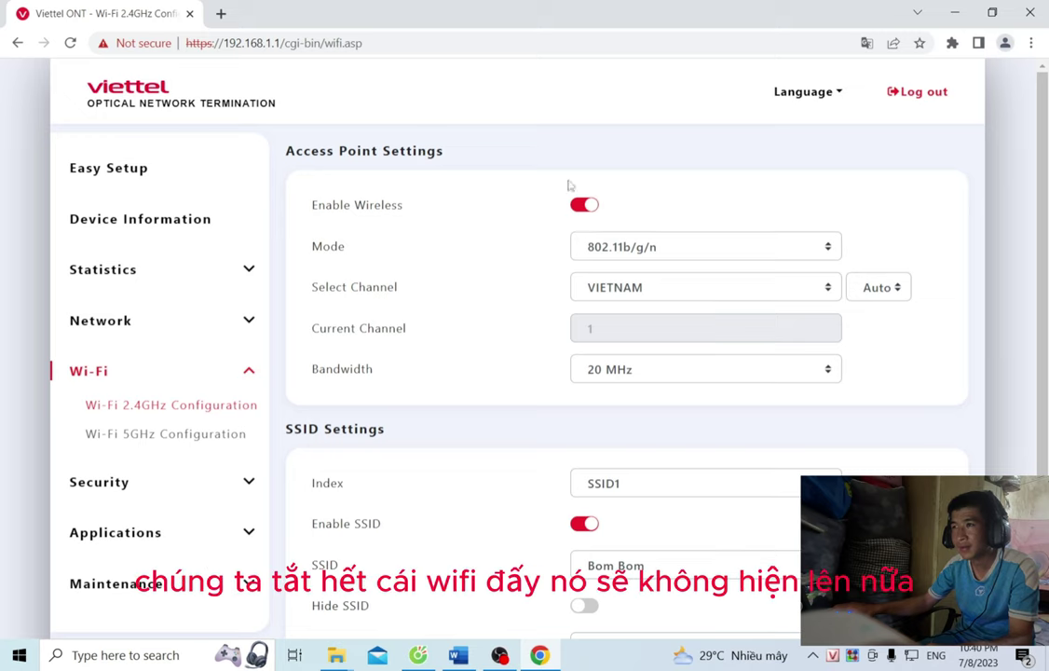
left_click(589, 208)
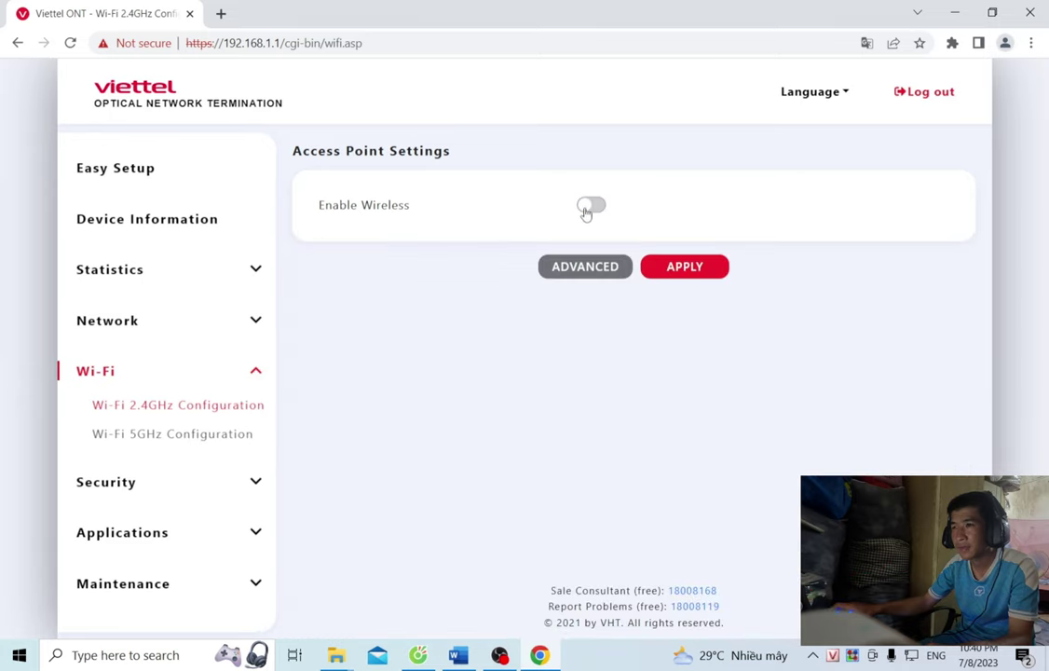
- Turn 2.4GHz wireless back on and toggle the Bom Bom SSID off and on again
left_click(588, 207)
scroll(534, 249, "down", 3)
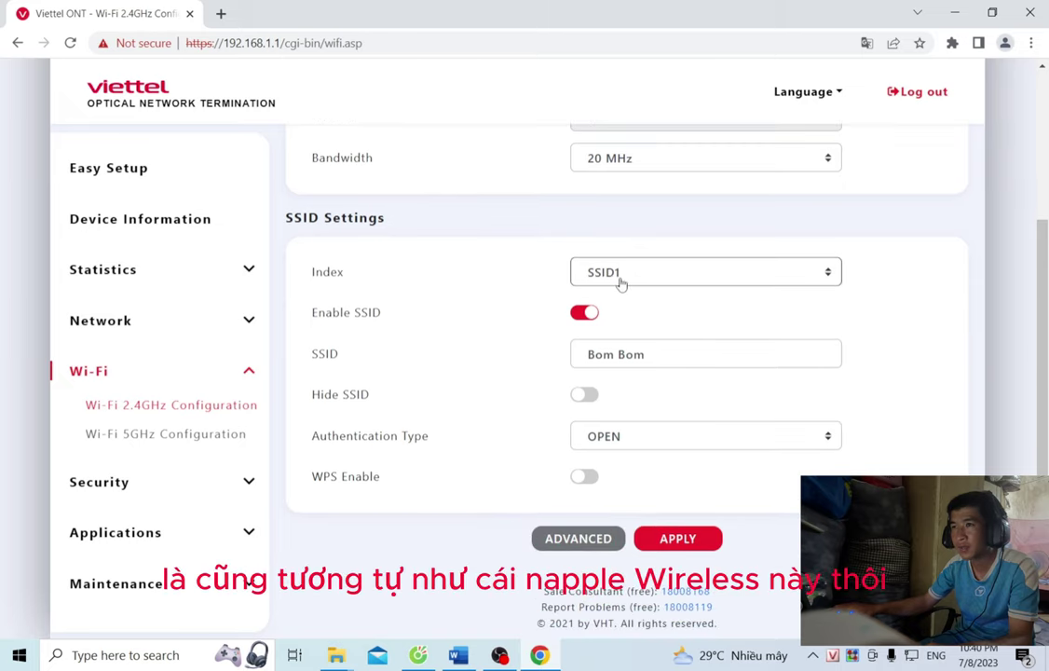
left_click(581, 313)
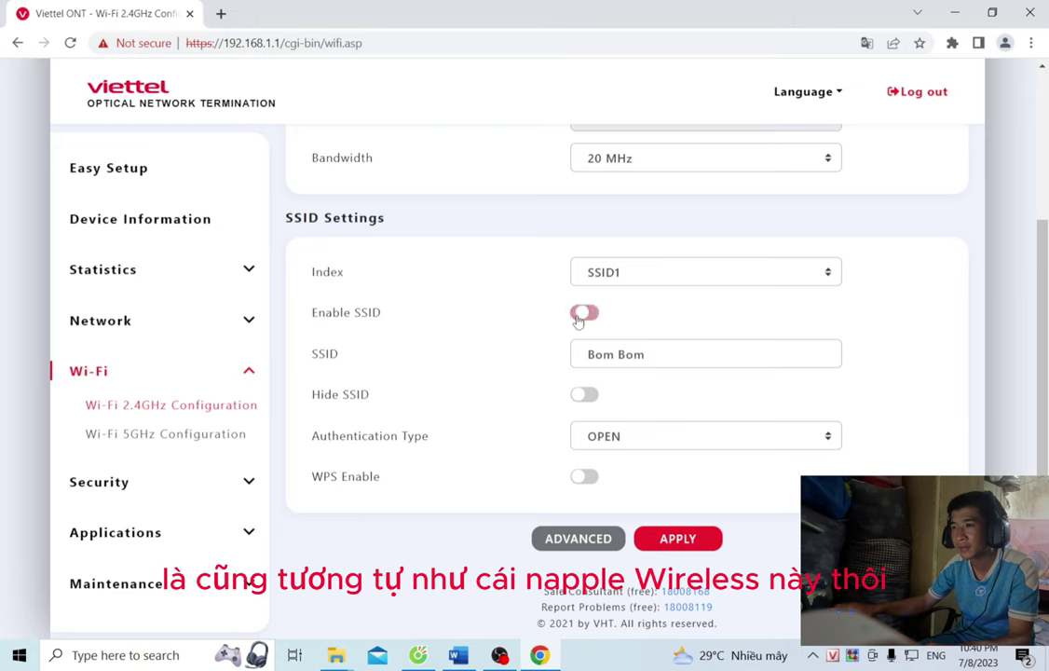
scroll(504, 307, "up", 3)
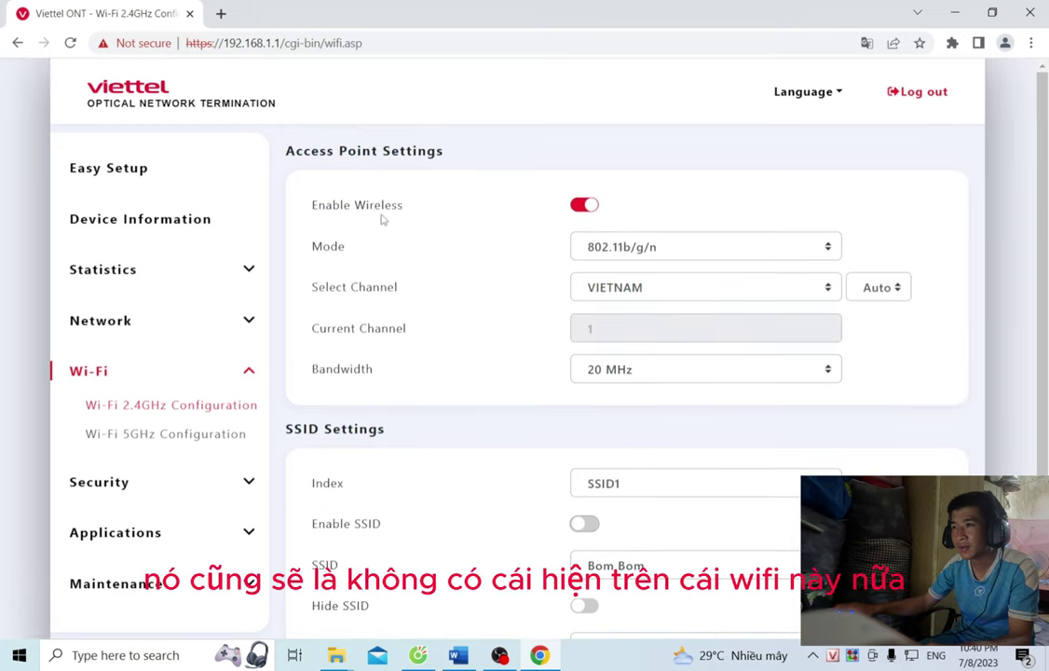
scroll(438, 251, "down", 3)
left_click(584, 311)
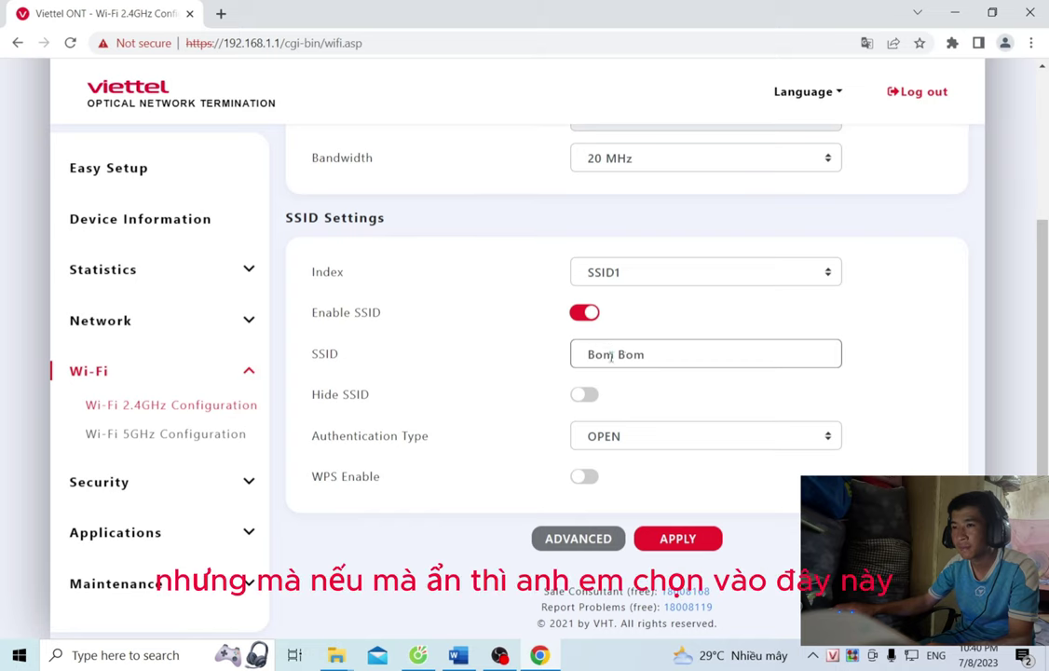
- Highlight the Hide SSID label and toggle Hide SSID until it ends up on
double_click(318, 400)
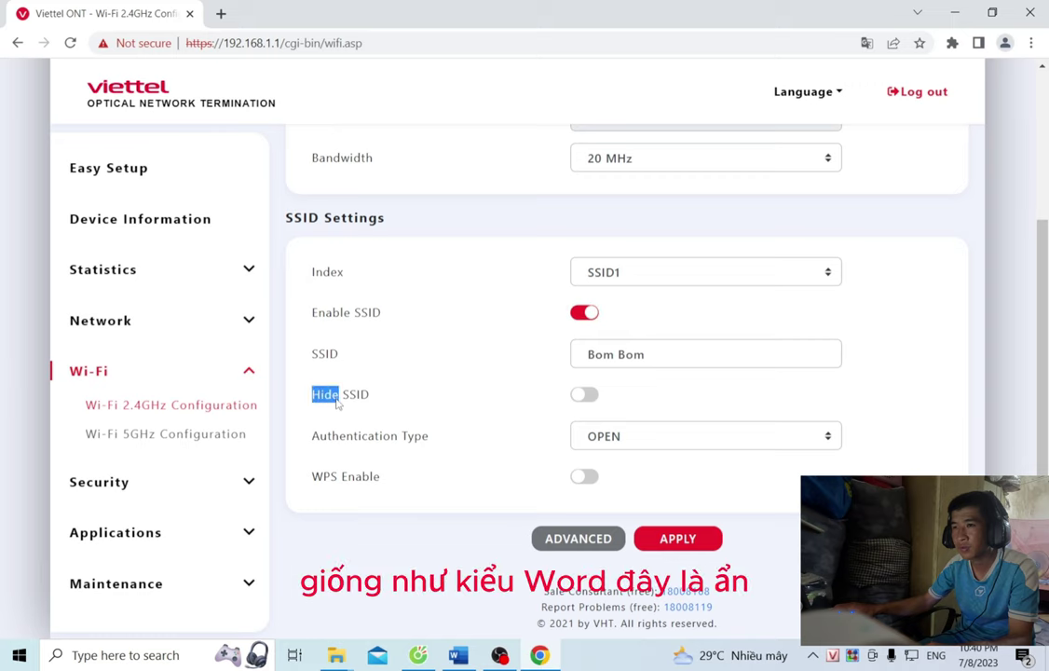
left_click_drag(340, 403, 343, 406)
left_click(328, 401)
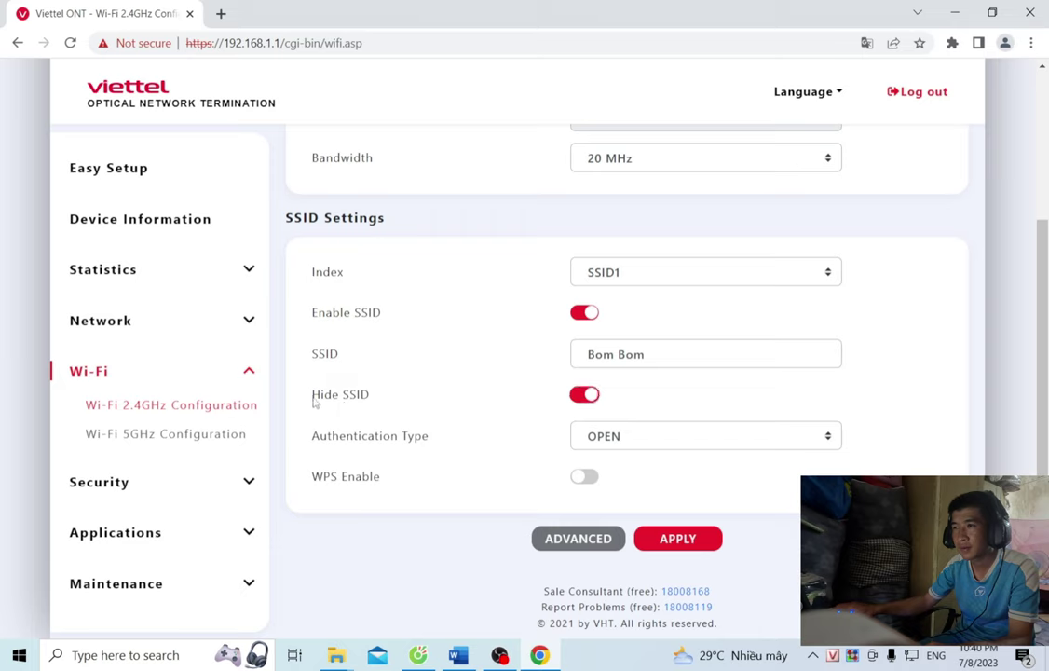
left_click_drag(320, 400, 370, 405)
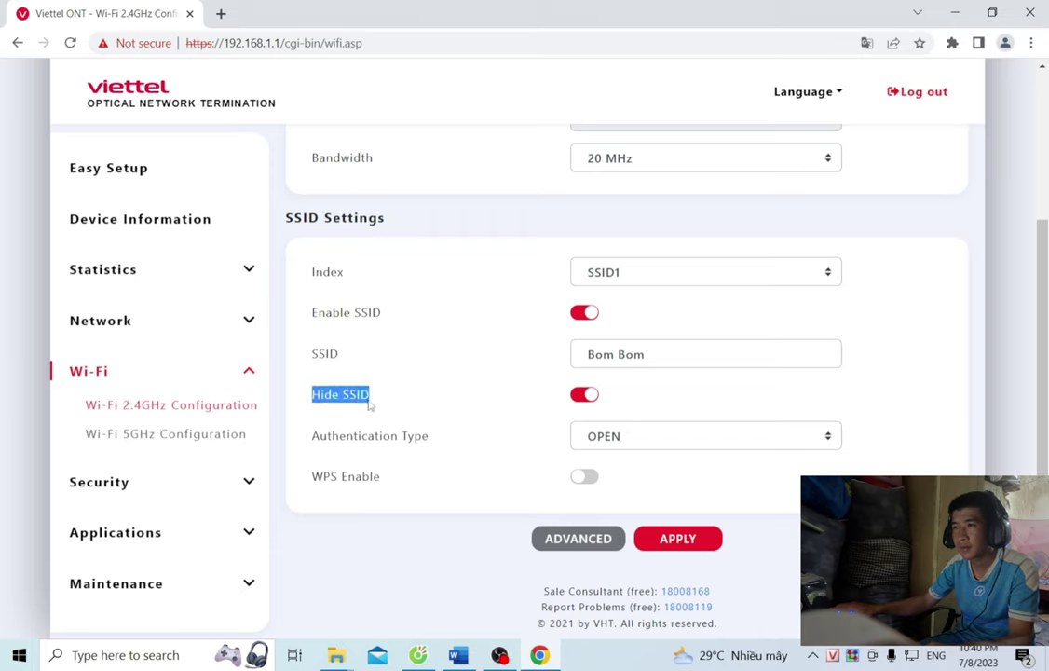
left_click(587, 400)
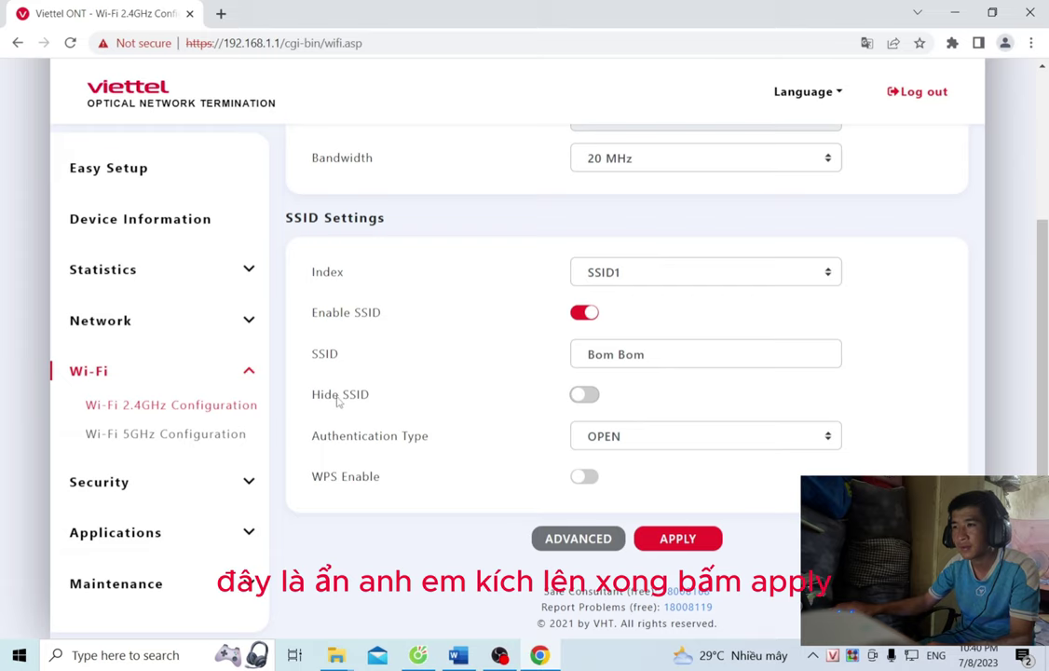
left_click(584, 401)
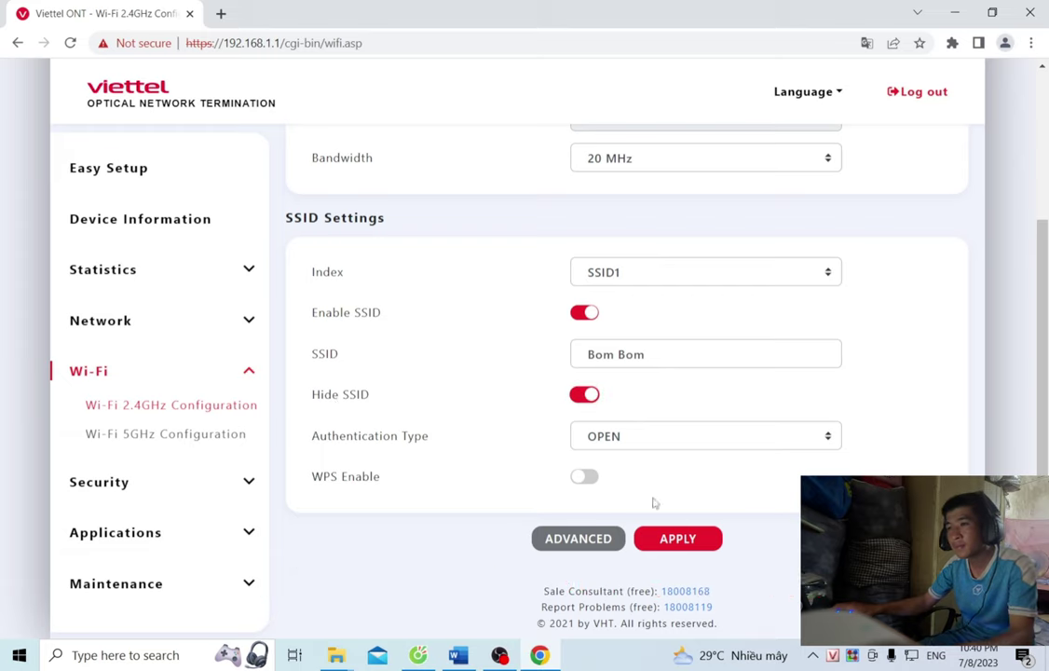
- Turn Hide SSID off and highlight the 'Bom Bom' name, including its space, in the SSID field
left_click(585, 394)
left_click(601, 354)
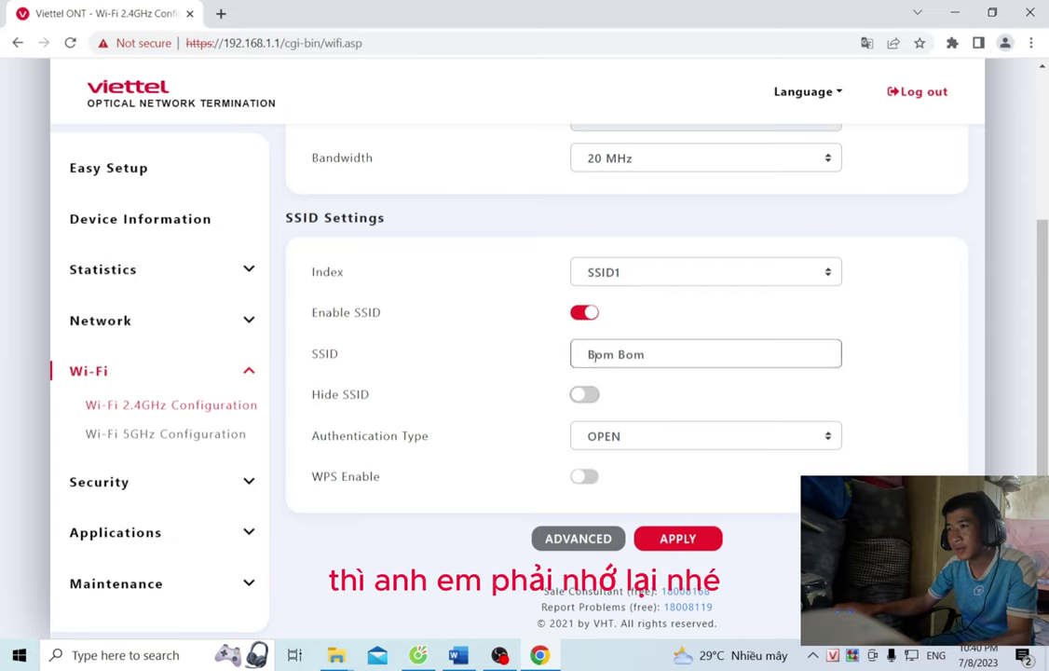
left_click_drag(586, 360, 659, 358)
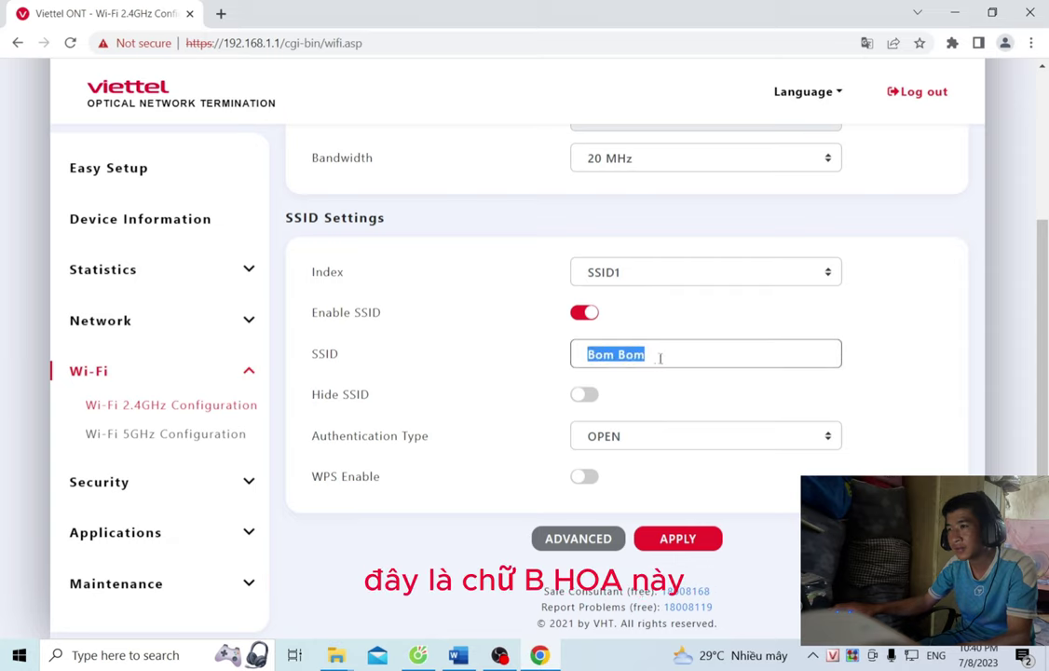
left_click(597, 354)
left_click_drag(587, 356, 669, 359)
left_click(592, 354)
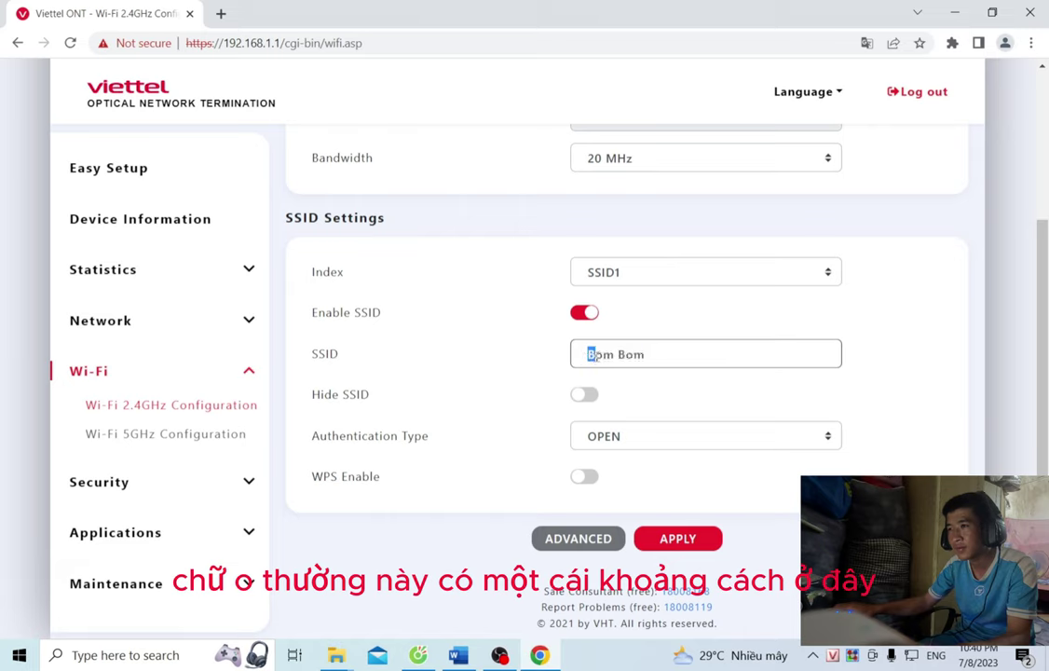
left_click(617, 355)
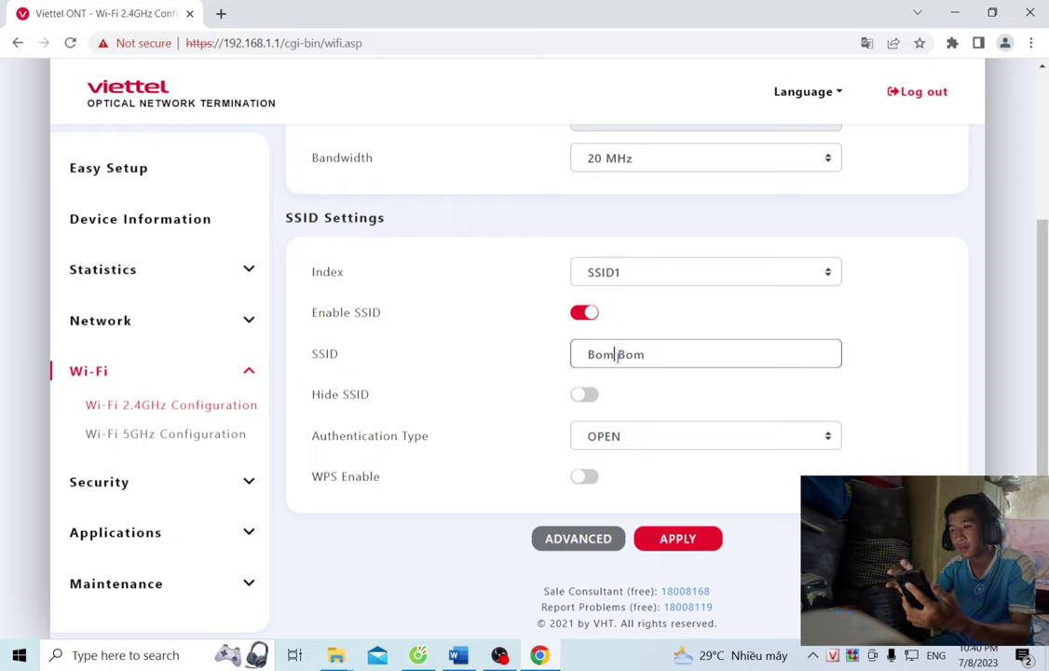
left_click(620, 362)
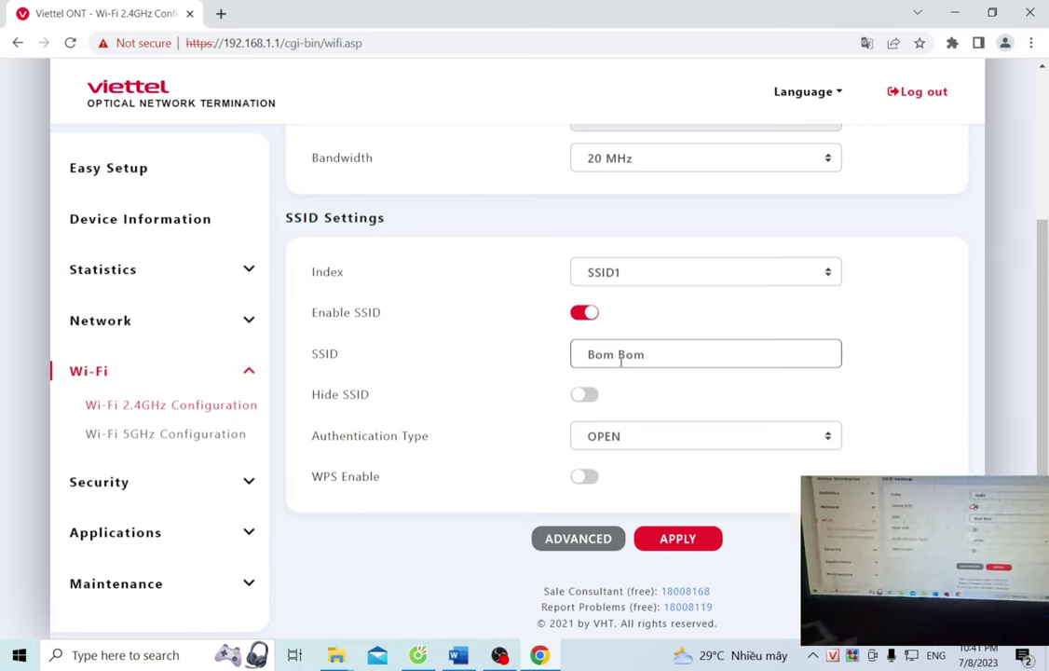
- Toggle the Bom Bom SSID off and on, then turn Hide SSID on
left_click(585, 313)
left_click(585, 314)
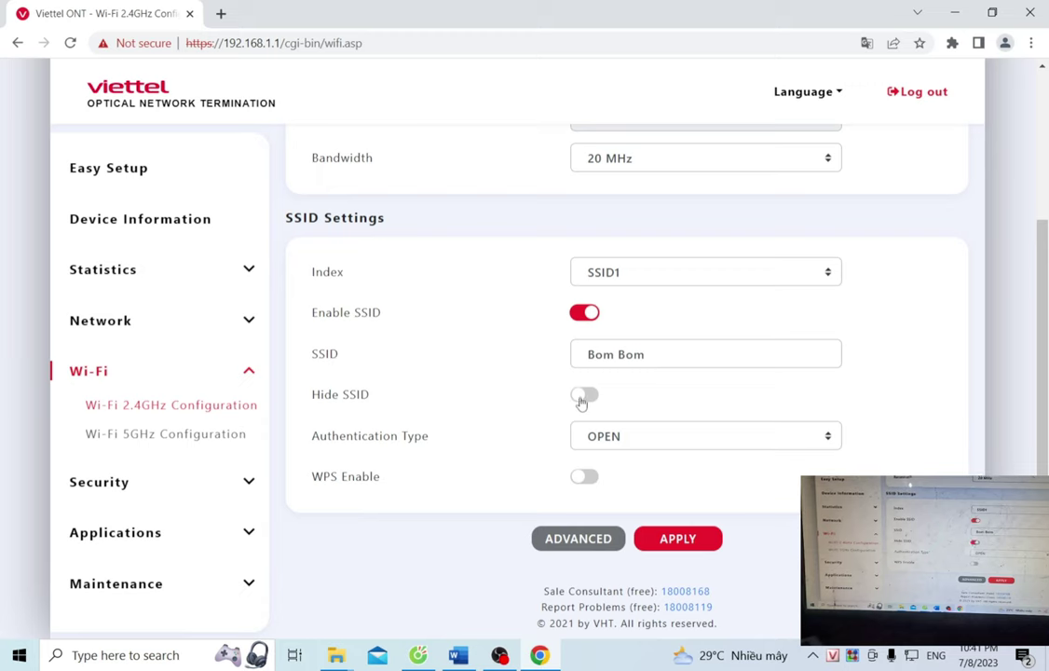
left_click(584, 395)
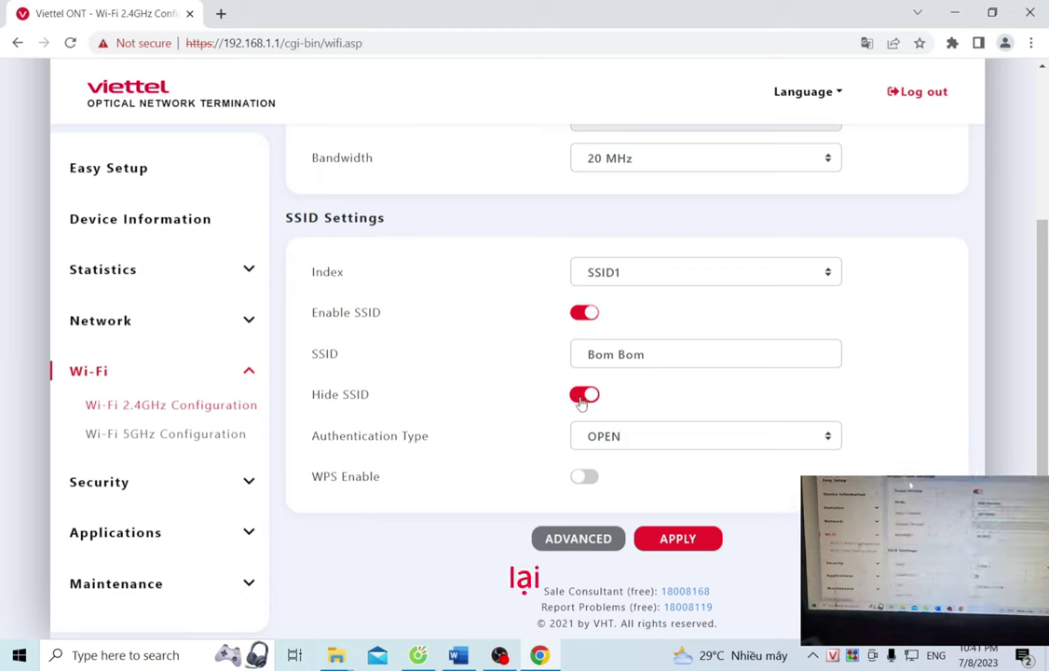
- Revisit the 2.4GHz page via the 5GHz page, turn Hide SSID on and APPLY
left_click(183, 438)
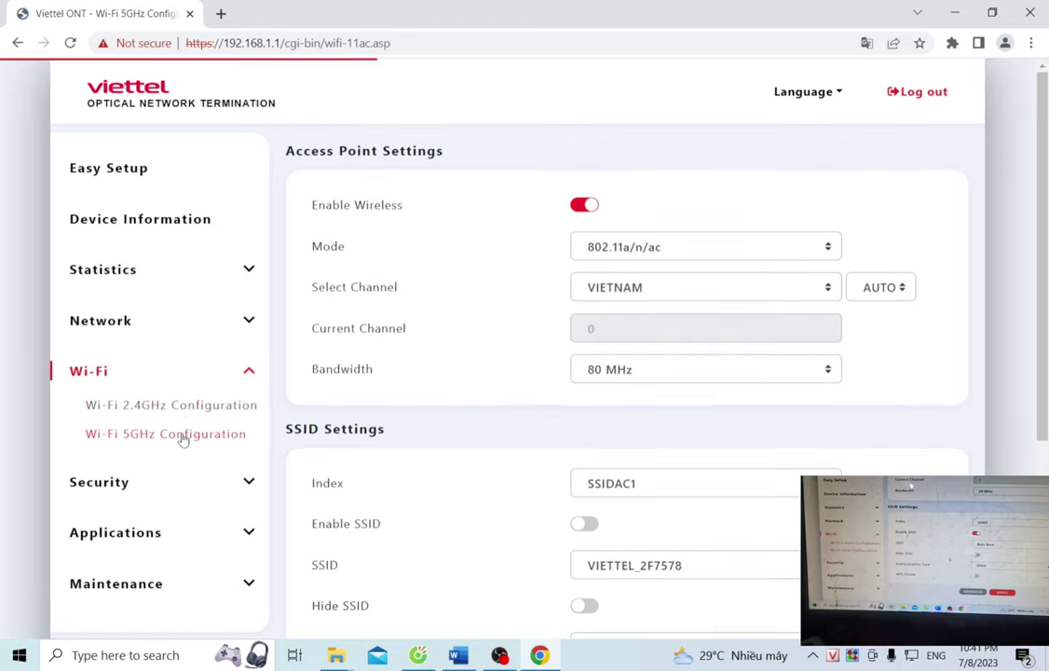
left_click(186, 411)
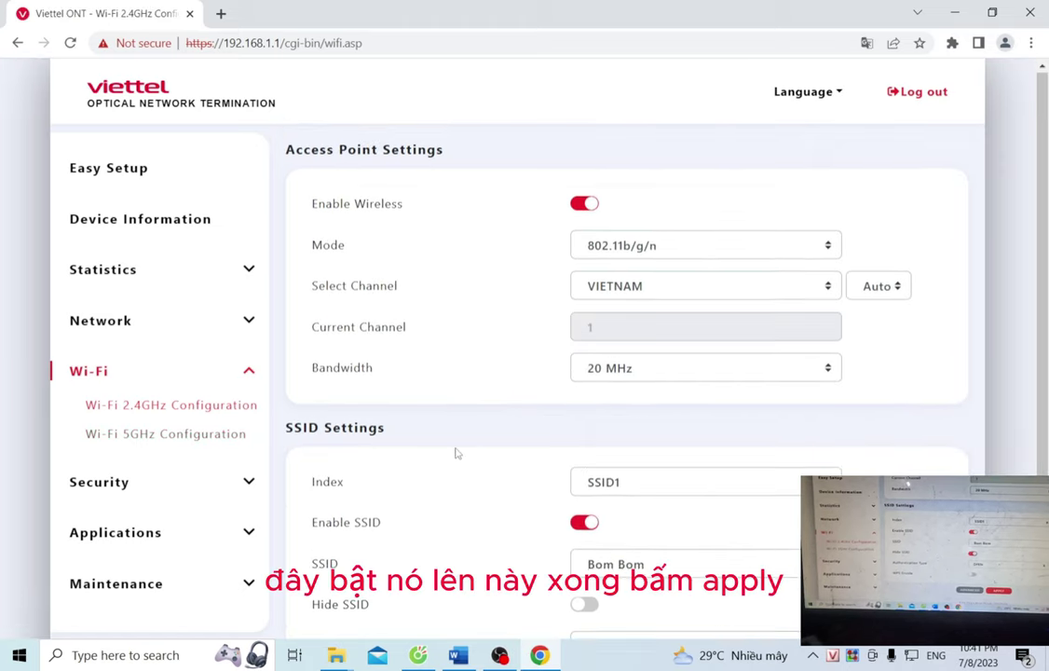
scroll(461, 454, "down", 2)
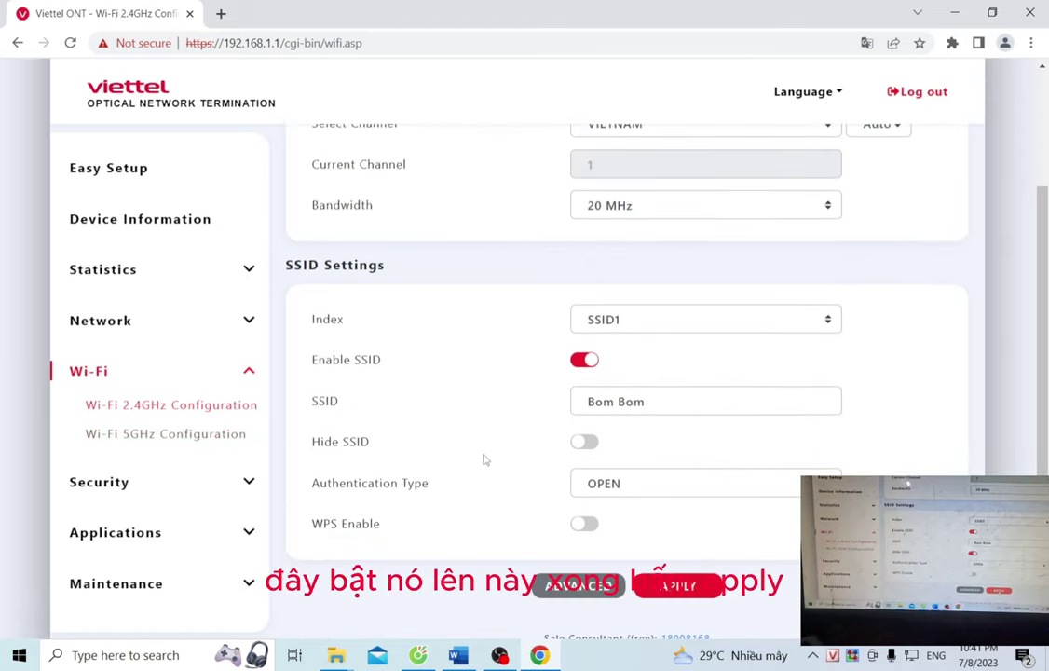
left_click(585, 441)
left_click(679, 587)
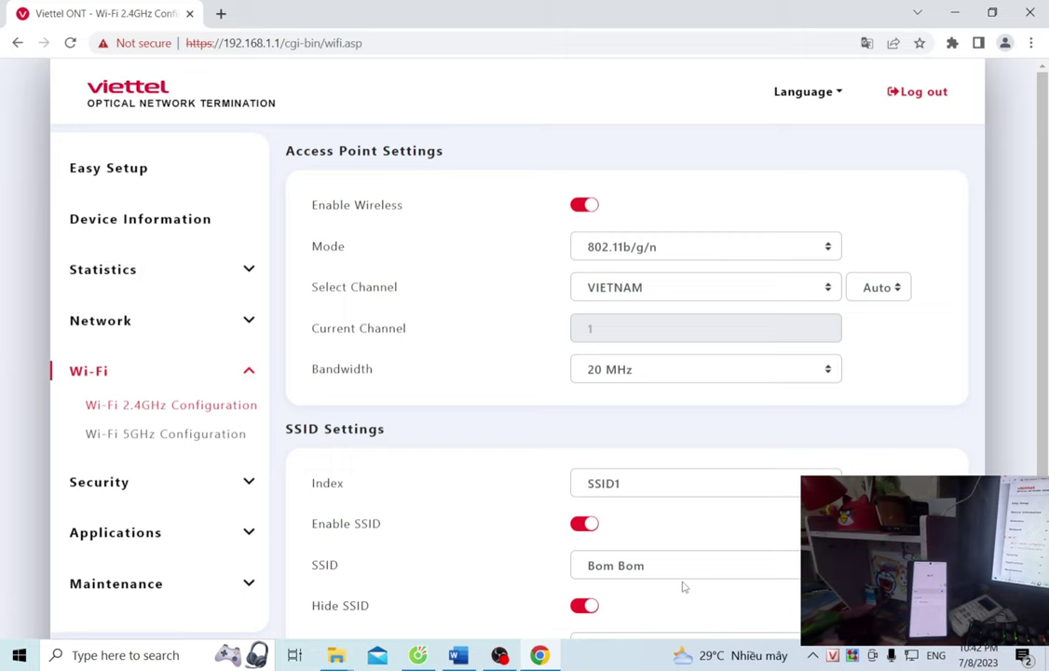
- Reload the Wi-Fi 2.4GHz settings page from the address bar
scroll(665, 566, "down", 2)
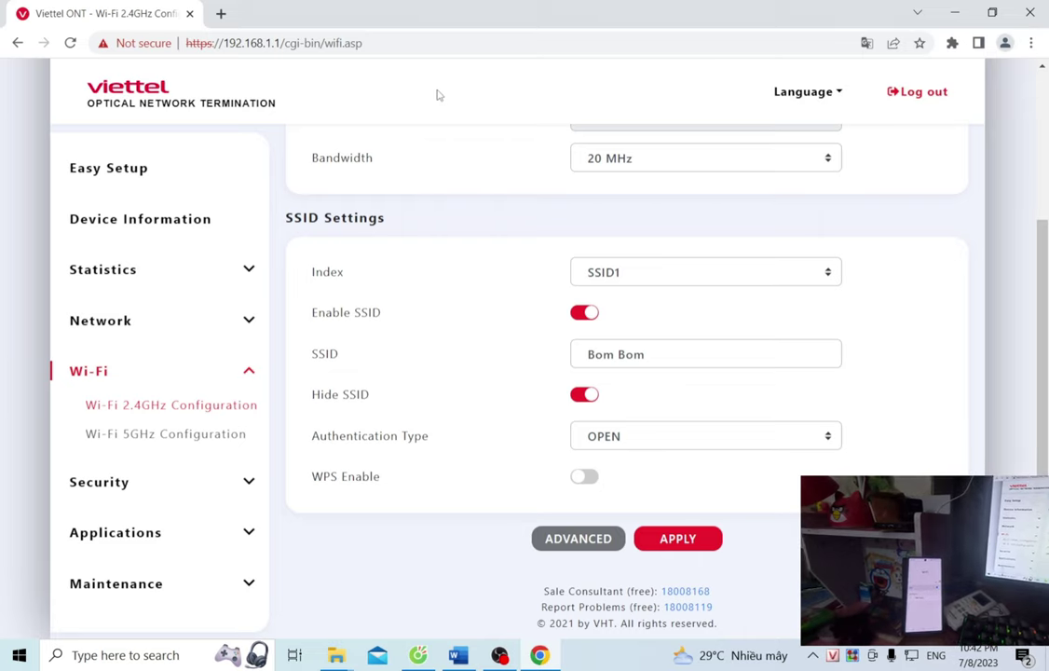
left_click(389, 43)
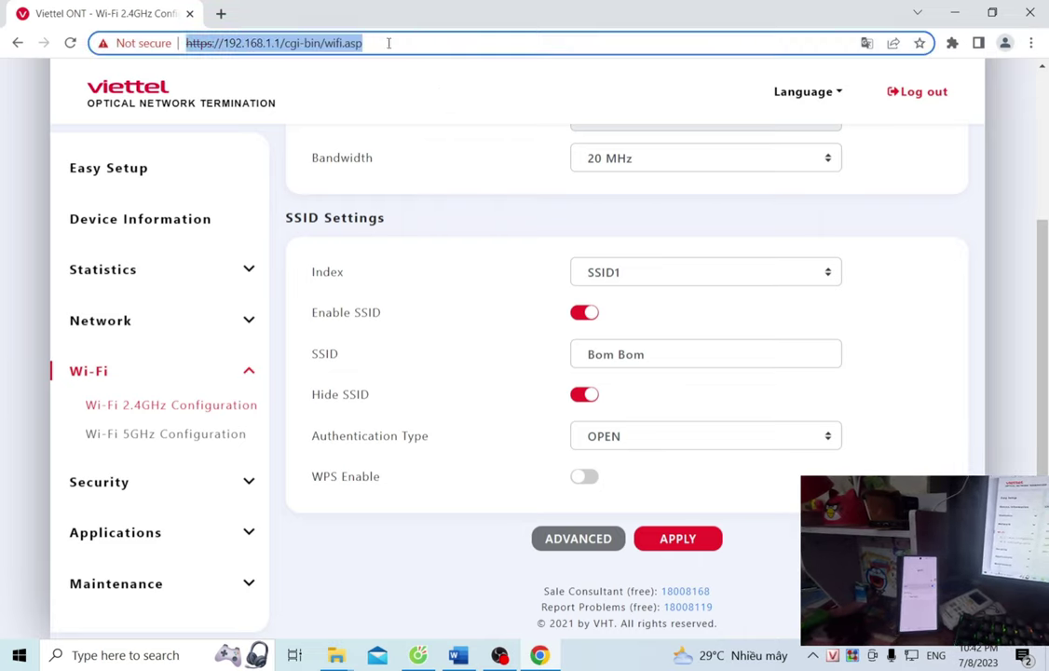
key("Return")
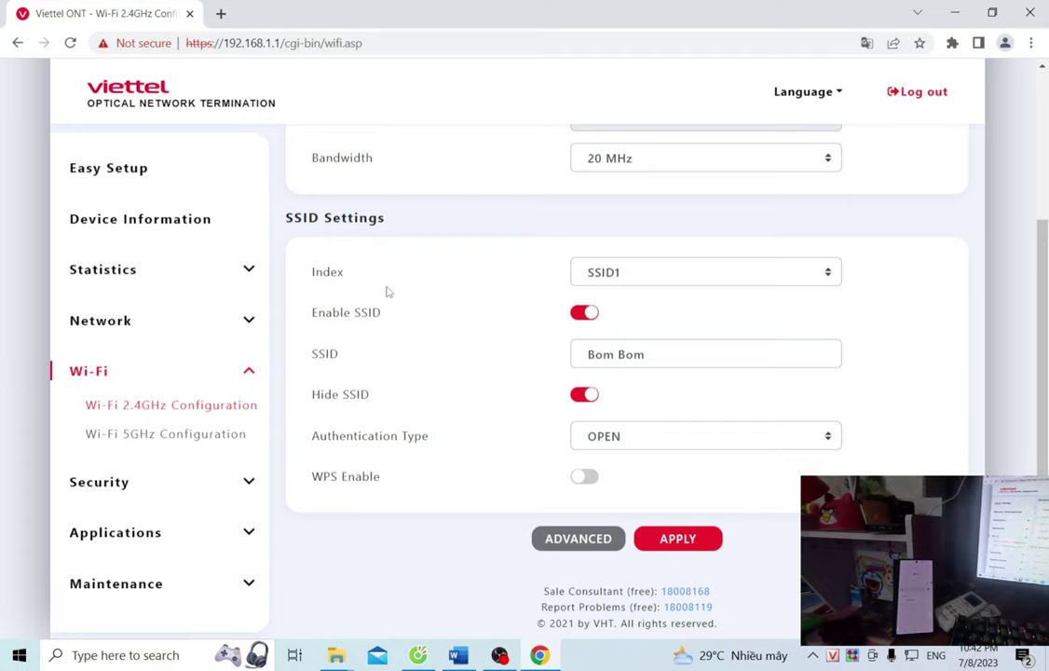
- Toggle 2.4GHz wireless and the Bom Bom SSID off and on, then bring OBS forward
scroll(388, 292, "up", 2)
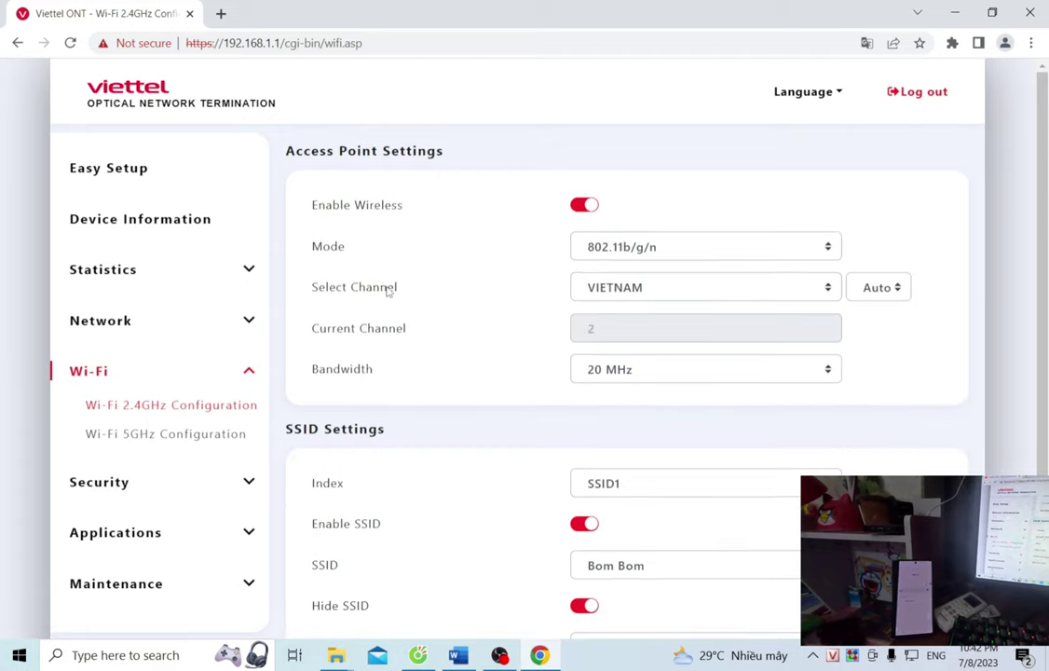
left_click(585, 205)
left_click(584, 205)
scroll(615, 335, "down", 2)
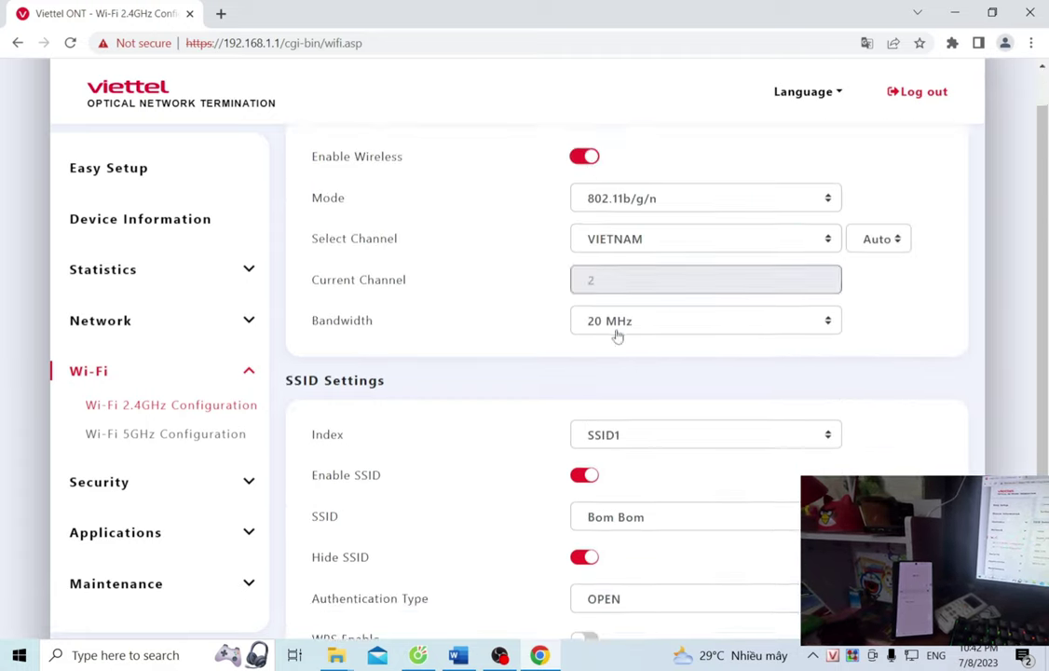
left_click(584, 363)
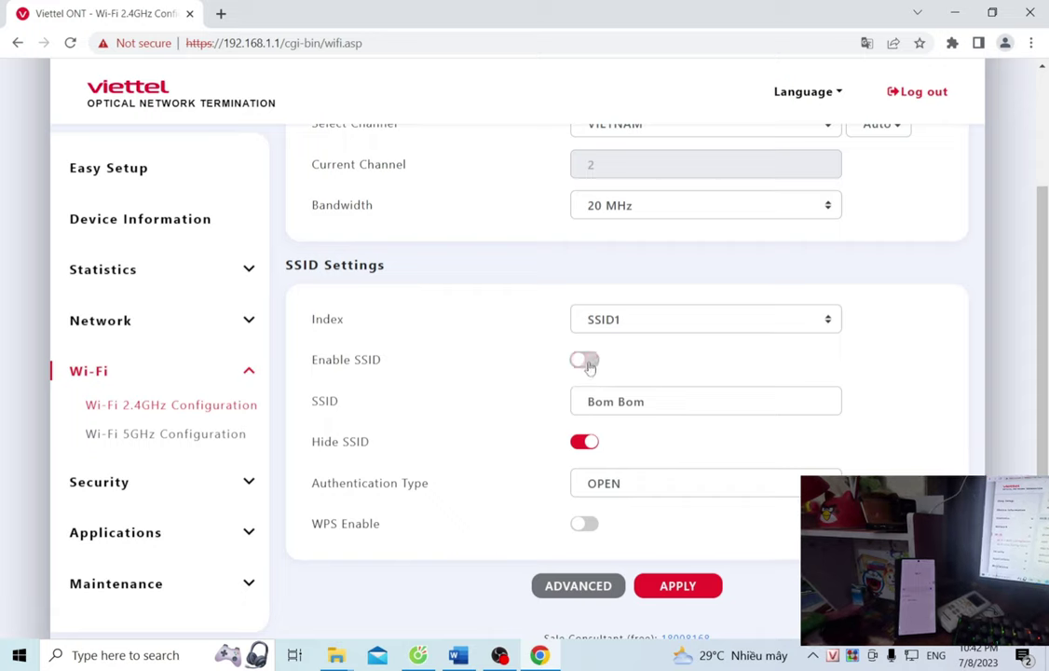
left_click(584, 362)
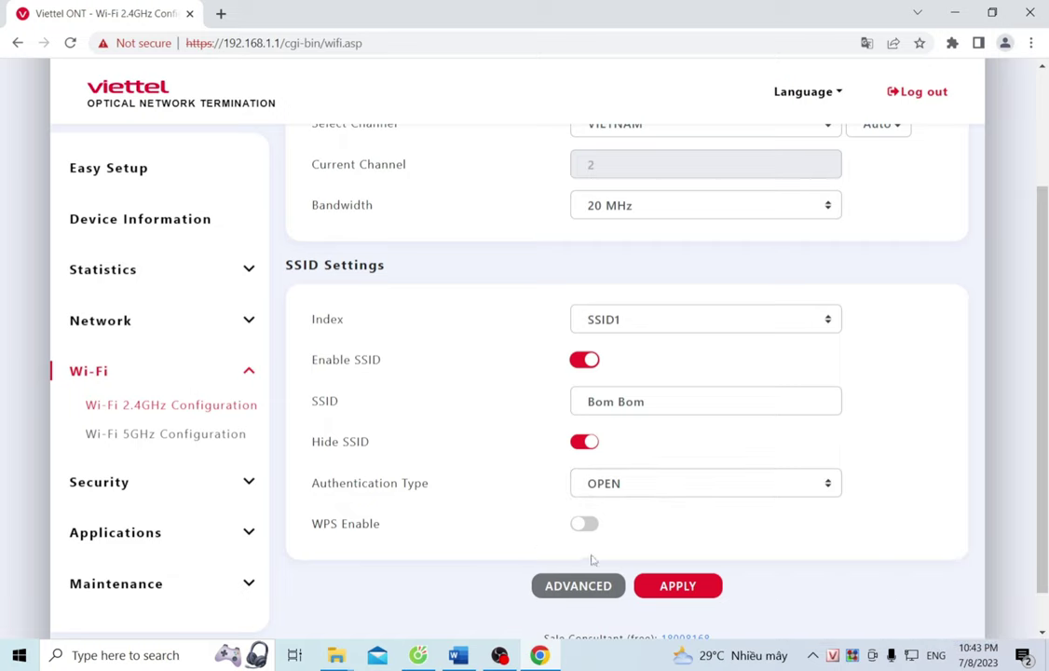
left_click(500, 655)
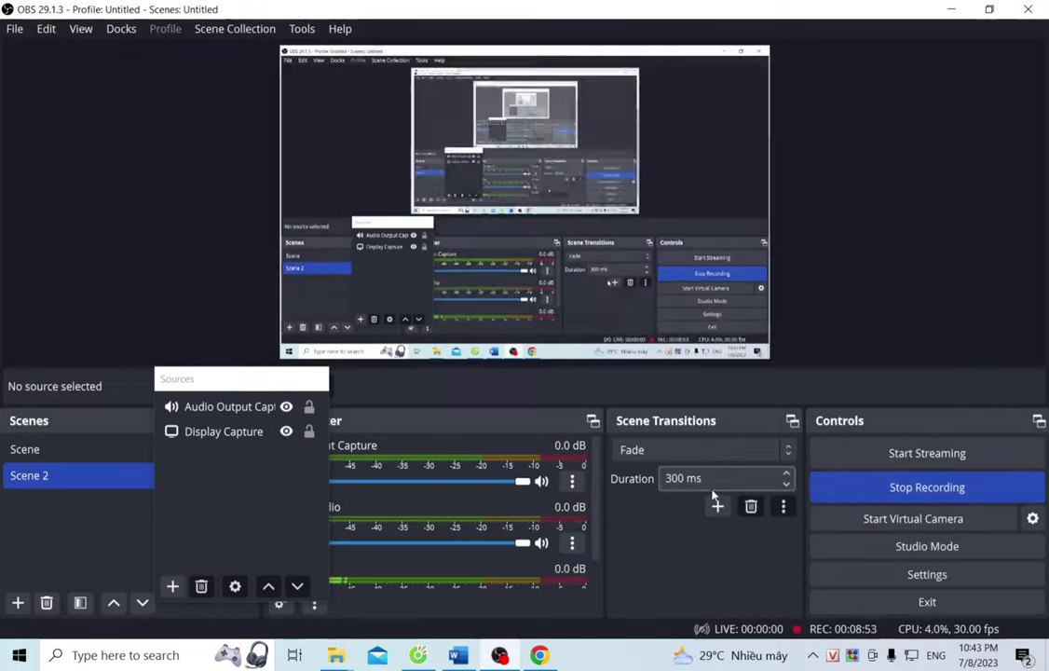